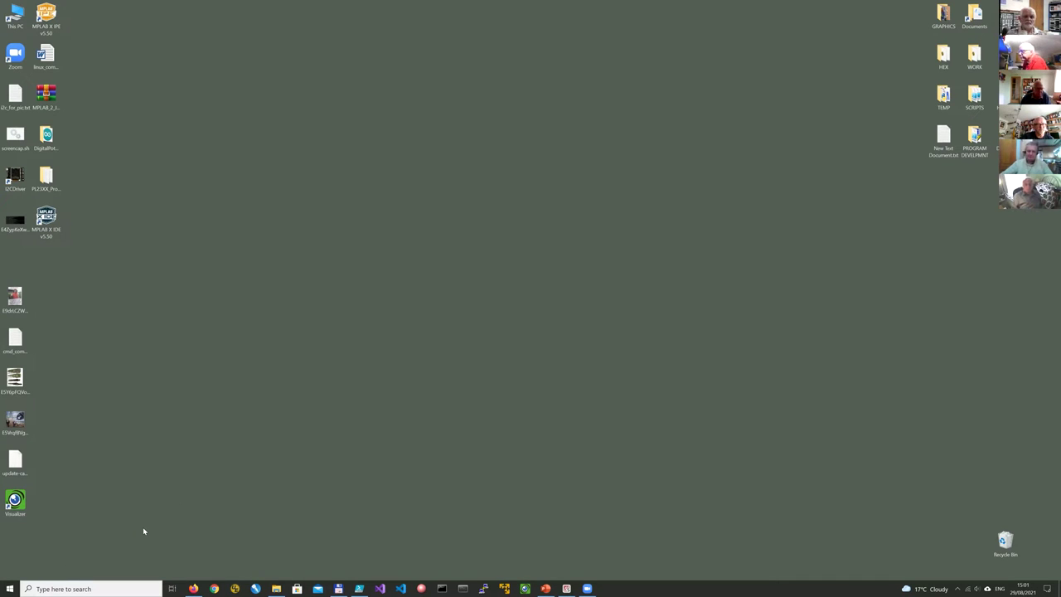
Open and close Windows Settings, then enter taskschd.msc in Run and cancel it.
key(super+i)
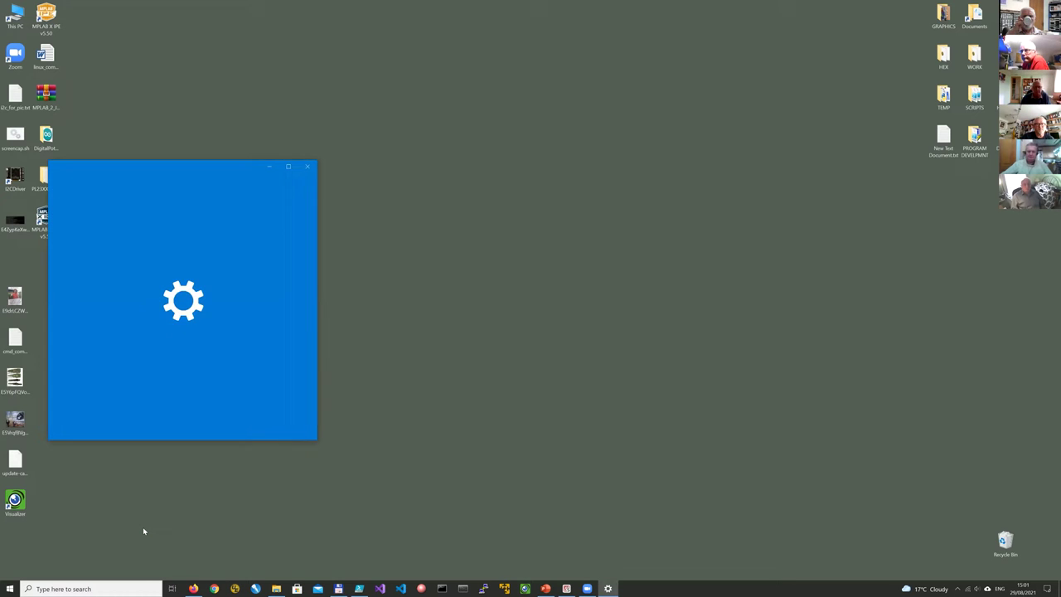
click(308, 166)
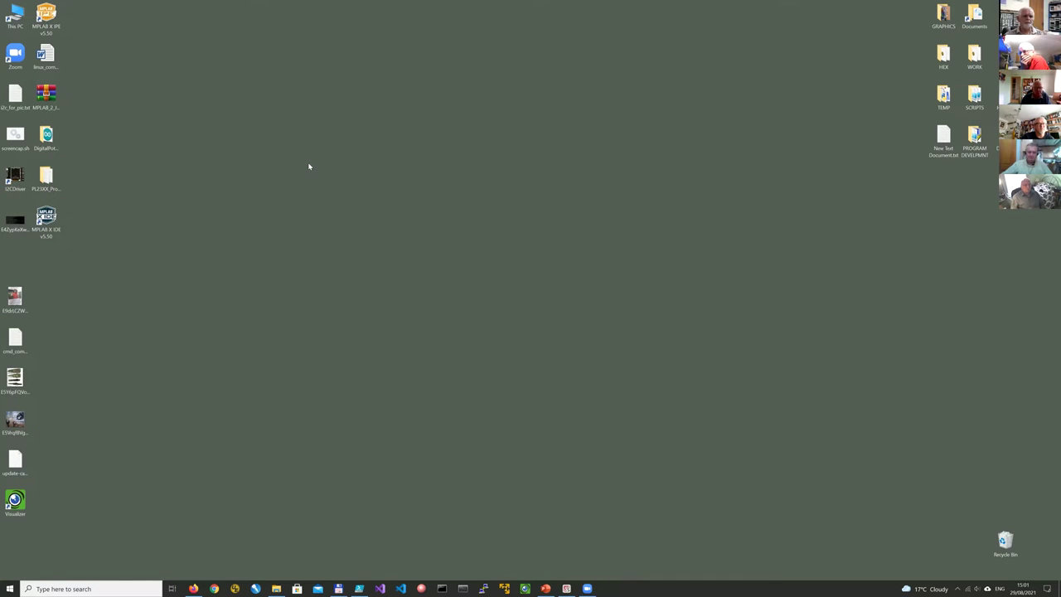
click(10, 589)
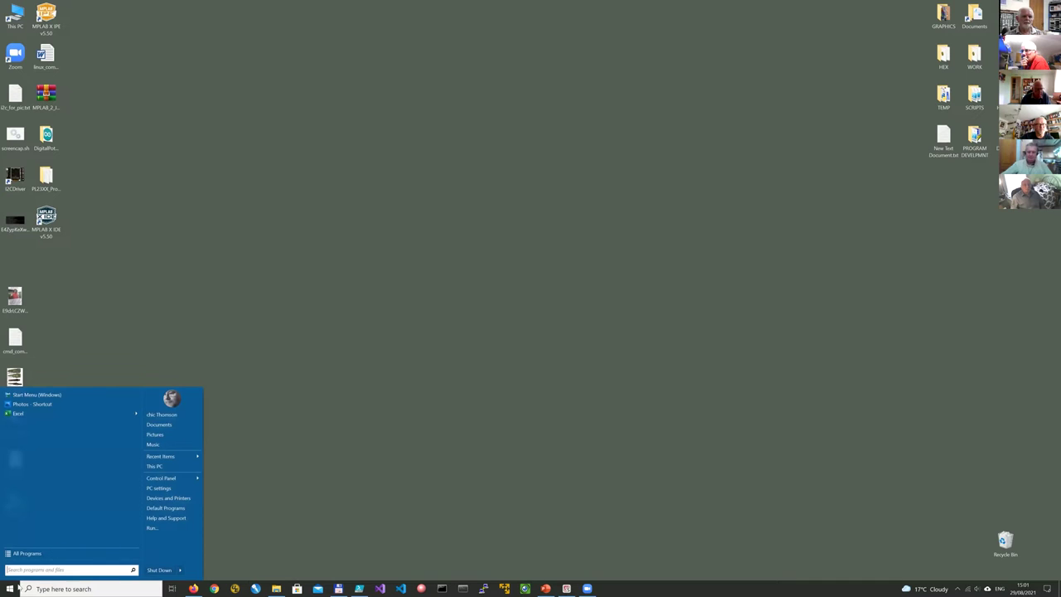
click(154, 529)
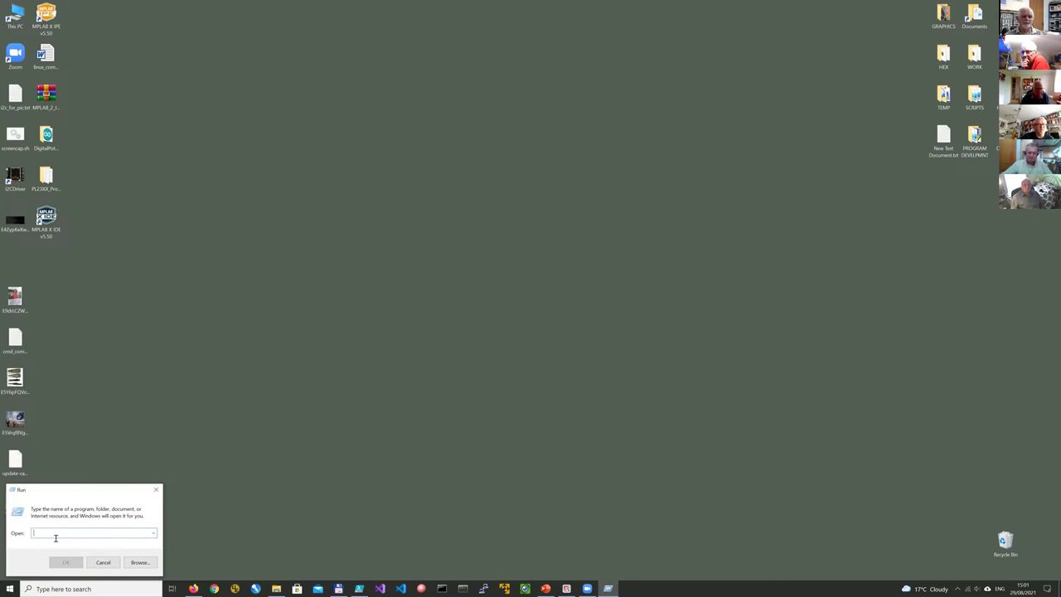
text(tasksch)
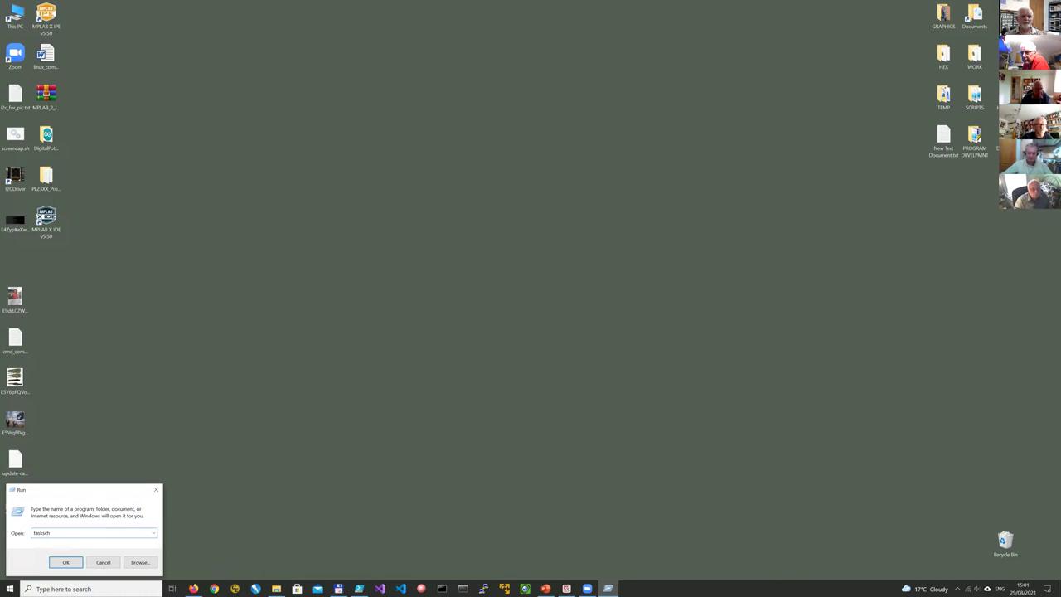
text(d)
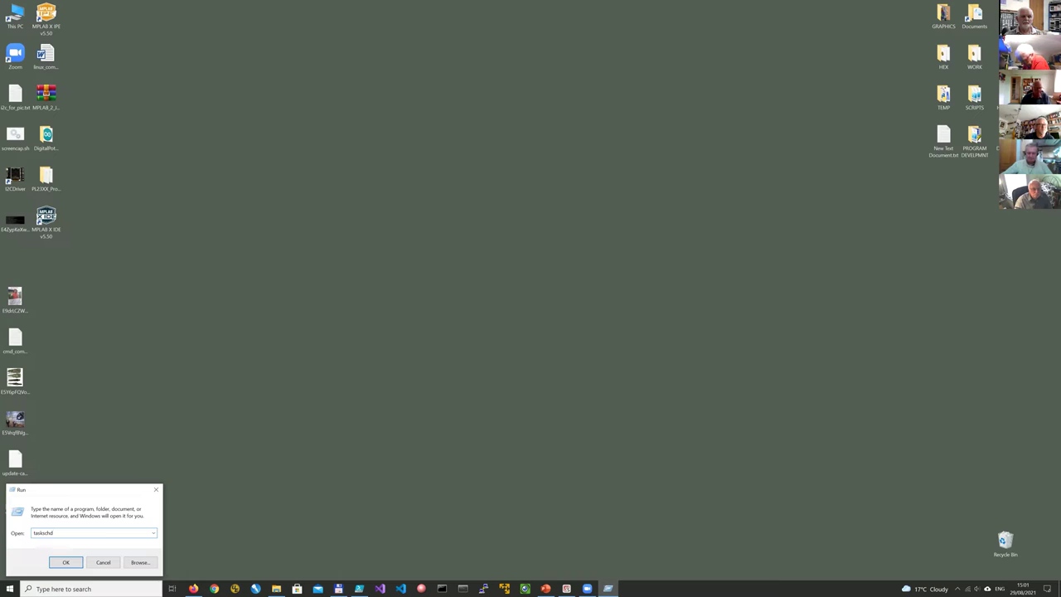
text(.msc)
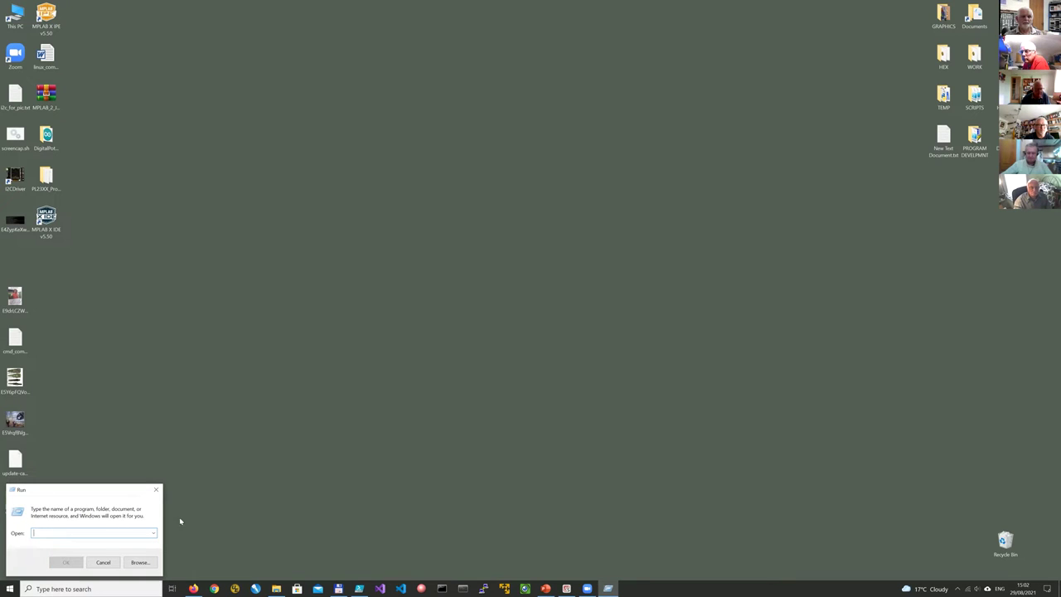
click(155, 489)
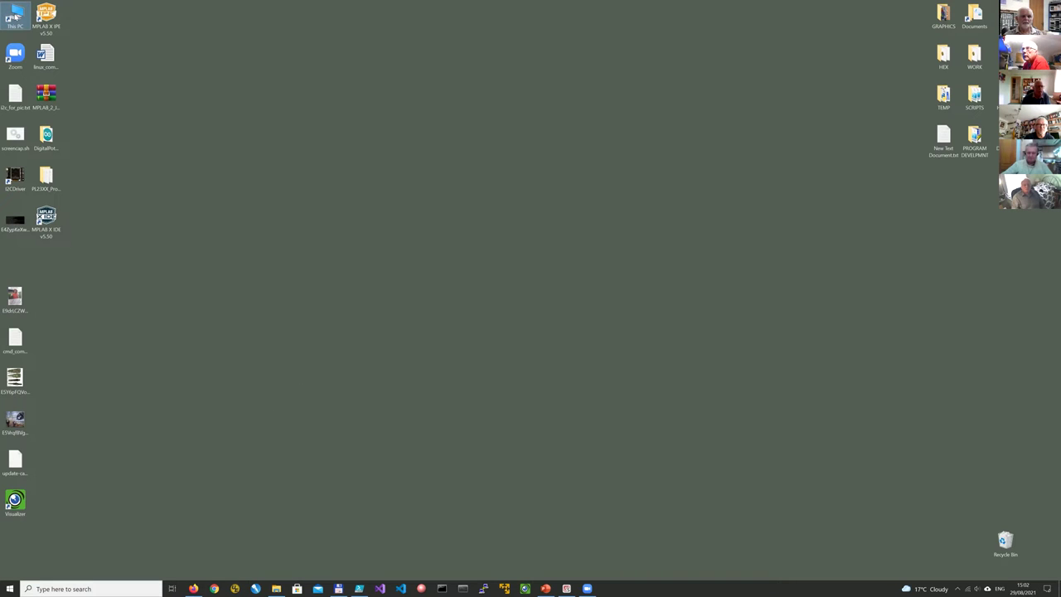
Browse Task Scheduler, Device Manager, Performance and Disk Management in Computer Management, then close it.
right_click(15, 15)
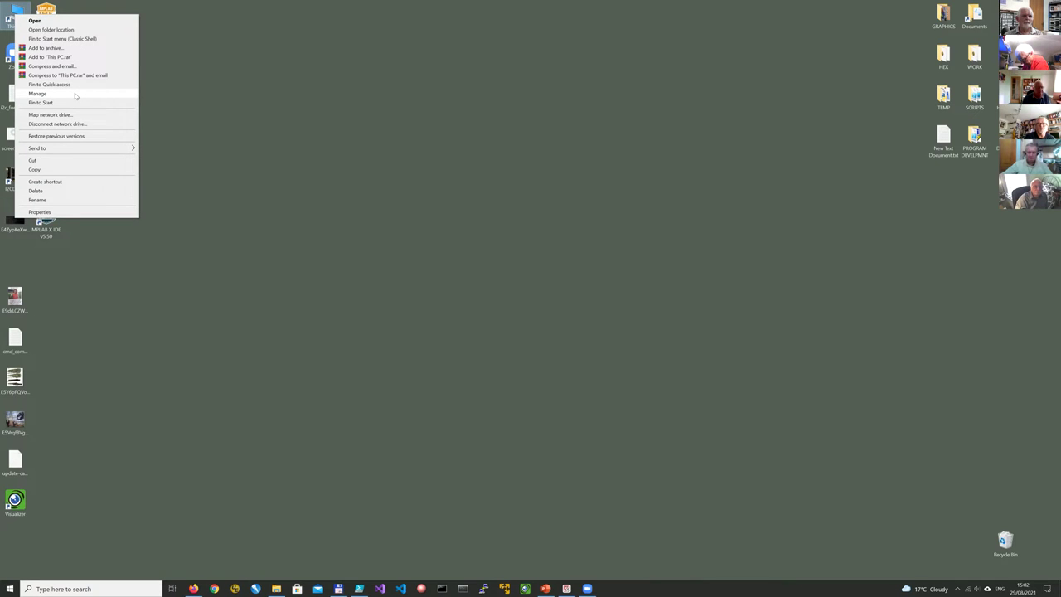
click(74, 96)
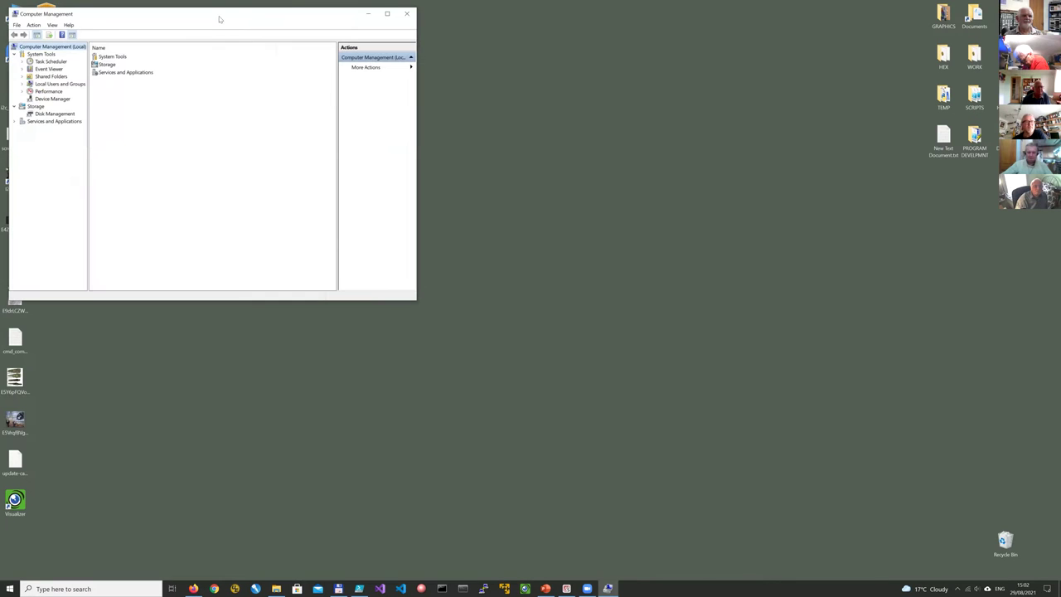
drag(221, 20, 327, 61)
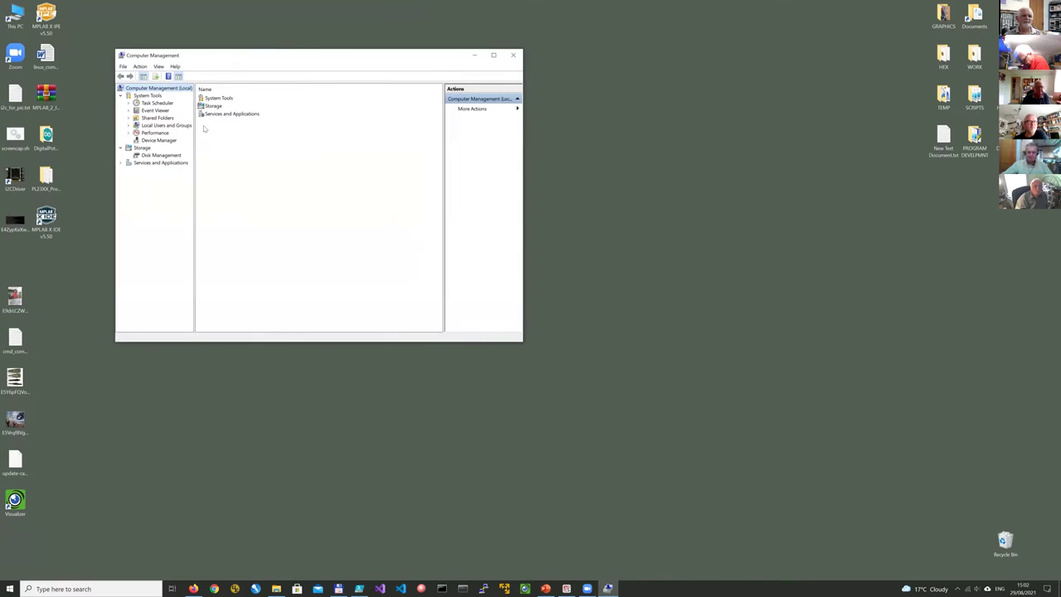
click(155, 103)
click(159, 140)
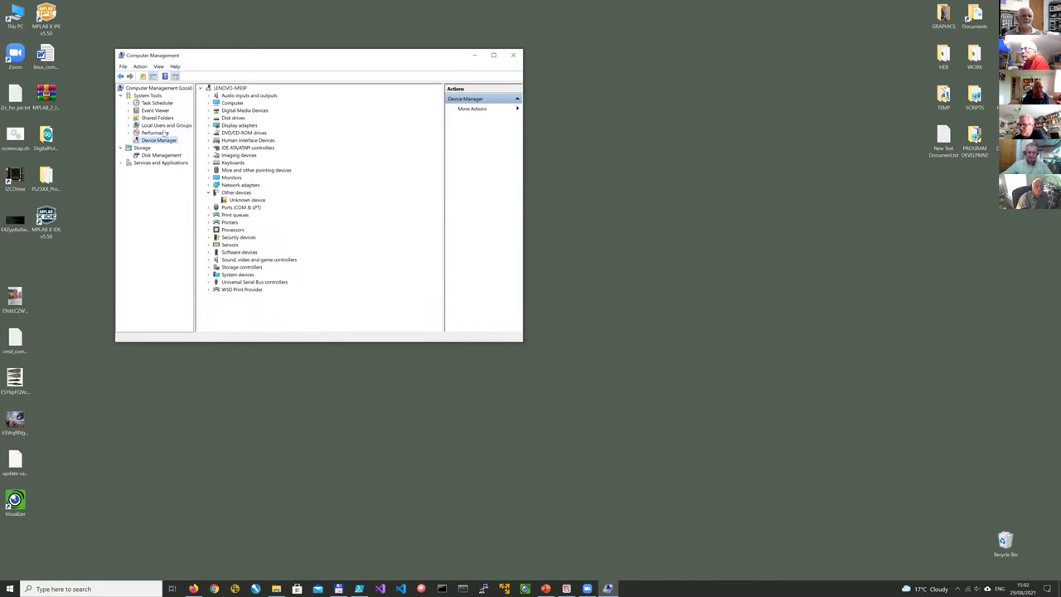
click(165, 132)
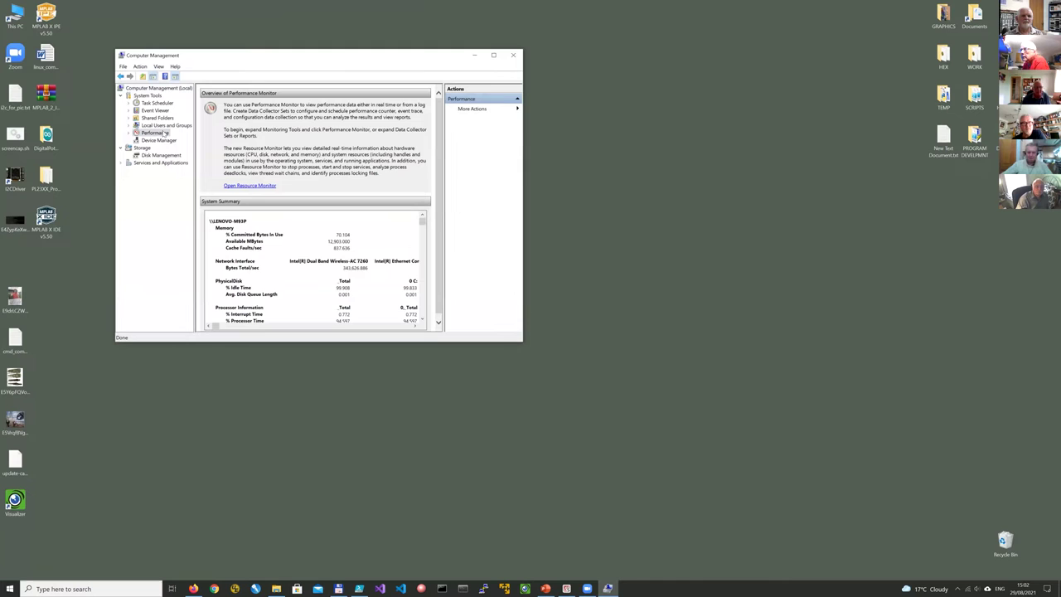
click(158, 155)
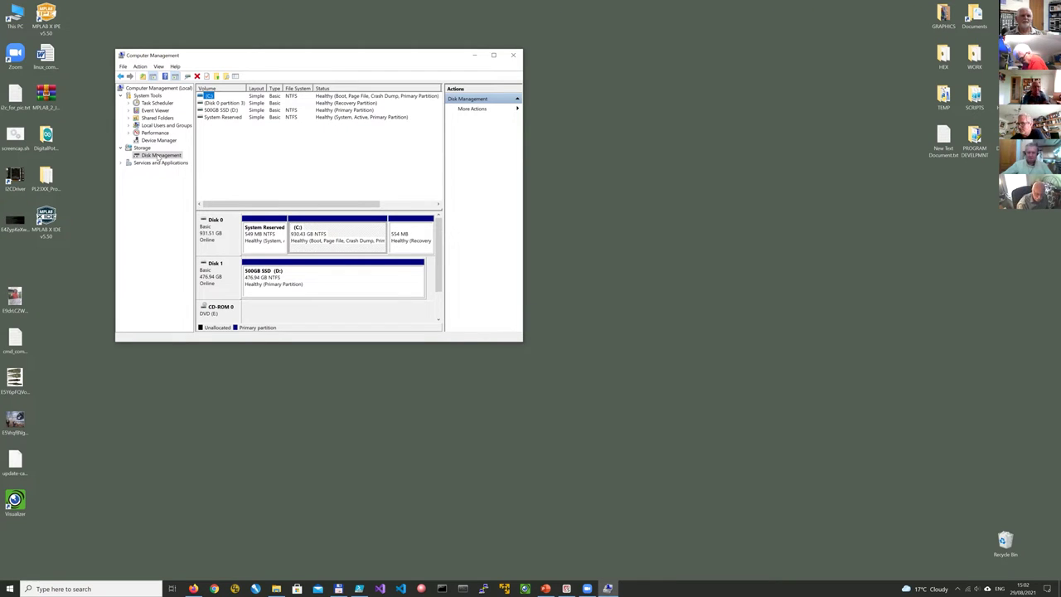
click(514, 57)
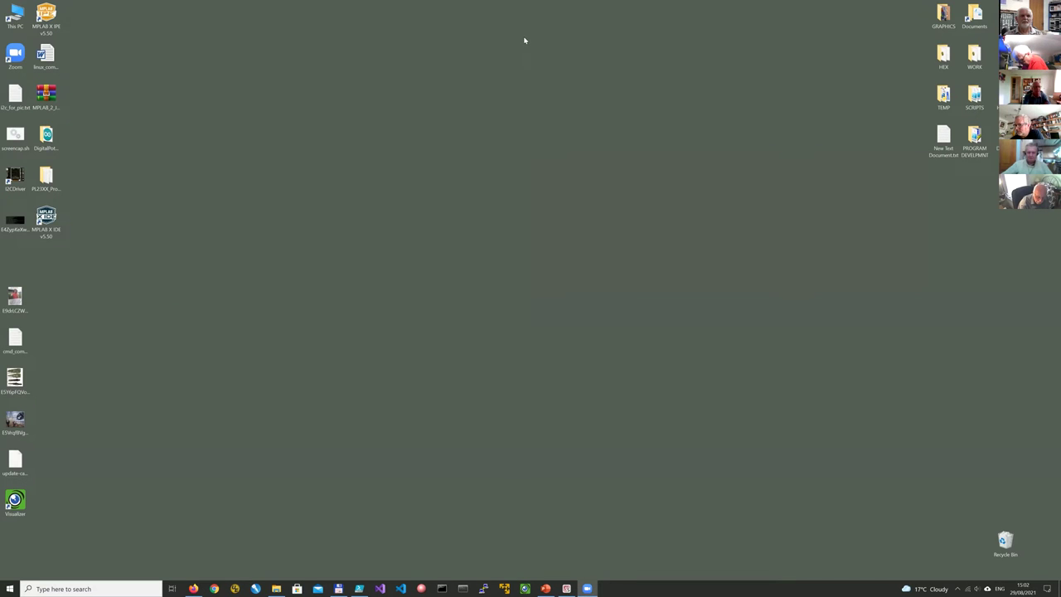
Search the taskbar for 'sched' and launch the Task Scheduler best match.
click(106, 588)
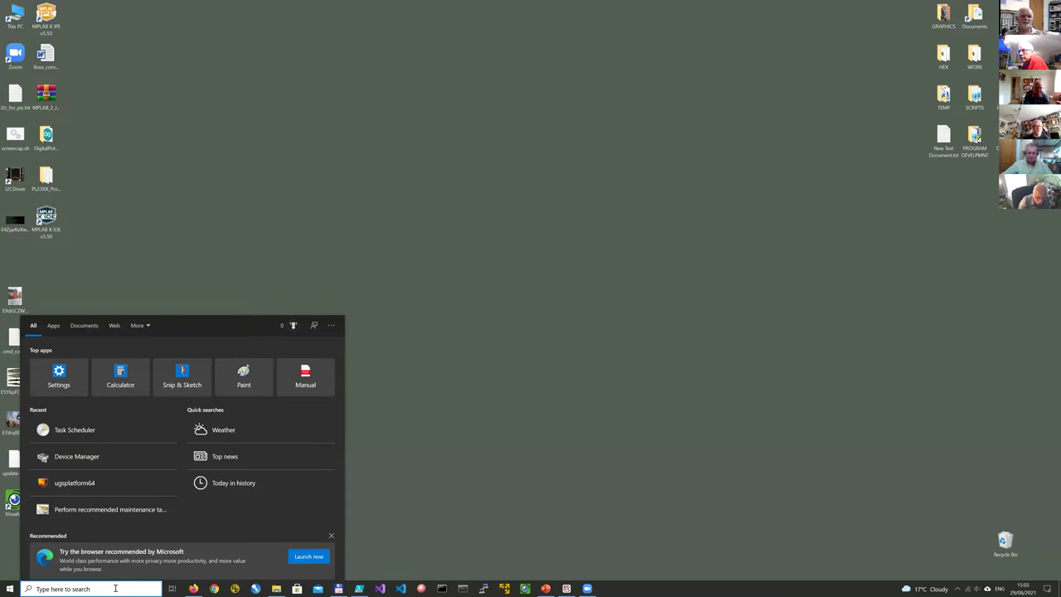
text(sxcgh)
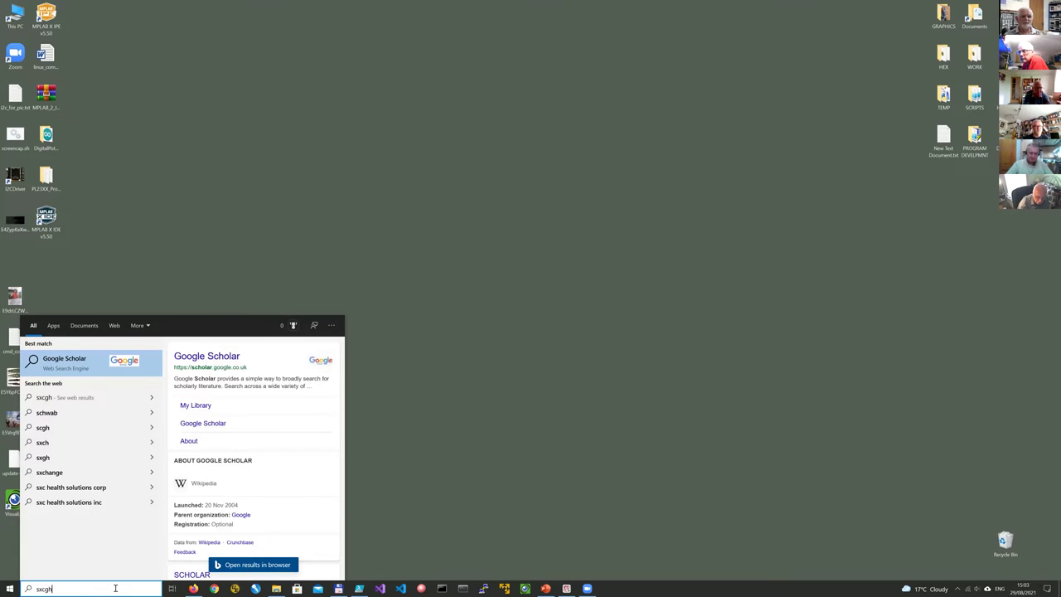
key(BackSpace)
key(BackSpace)
key(BackSpace)
key(BackSpace)
text(cjh)
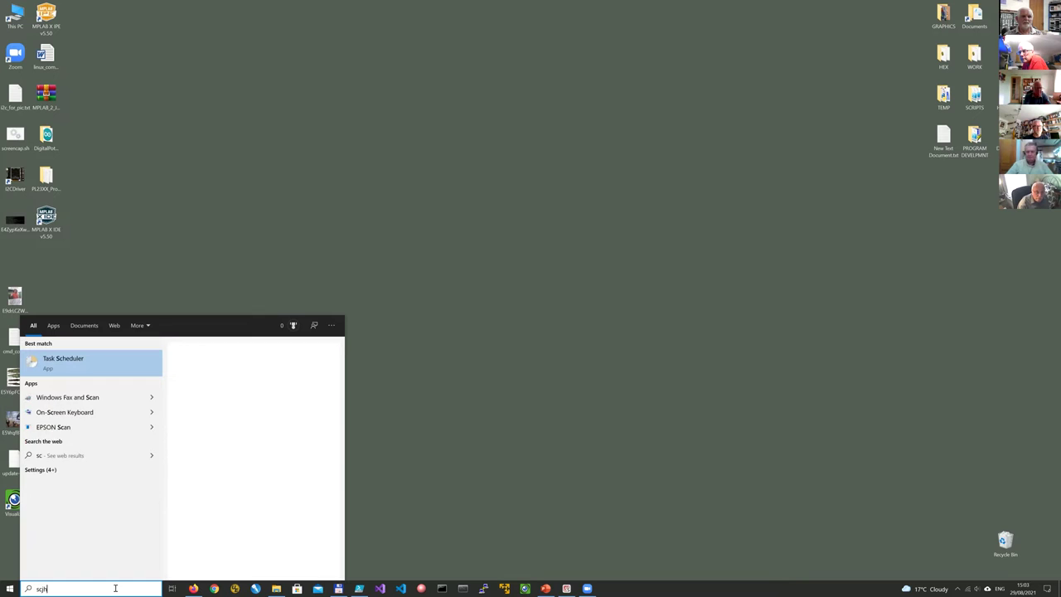
text(ed)
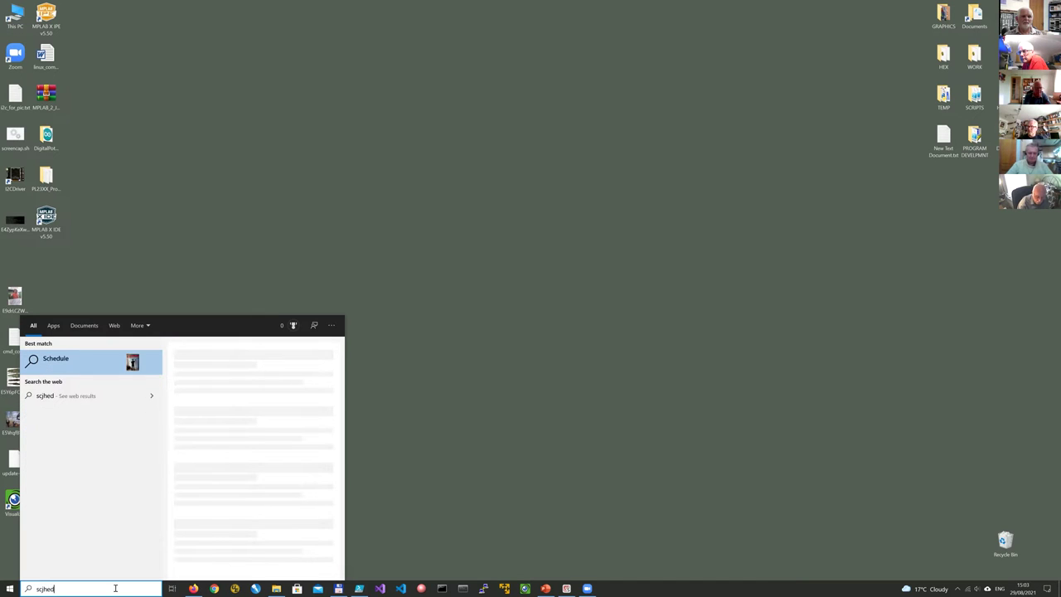
key(BackSpace)
key(BackSpace)
text(hed)
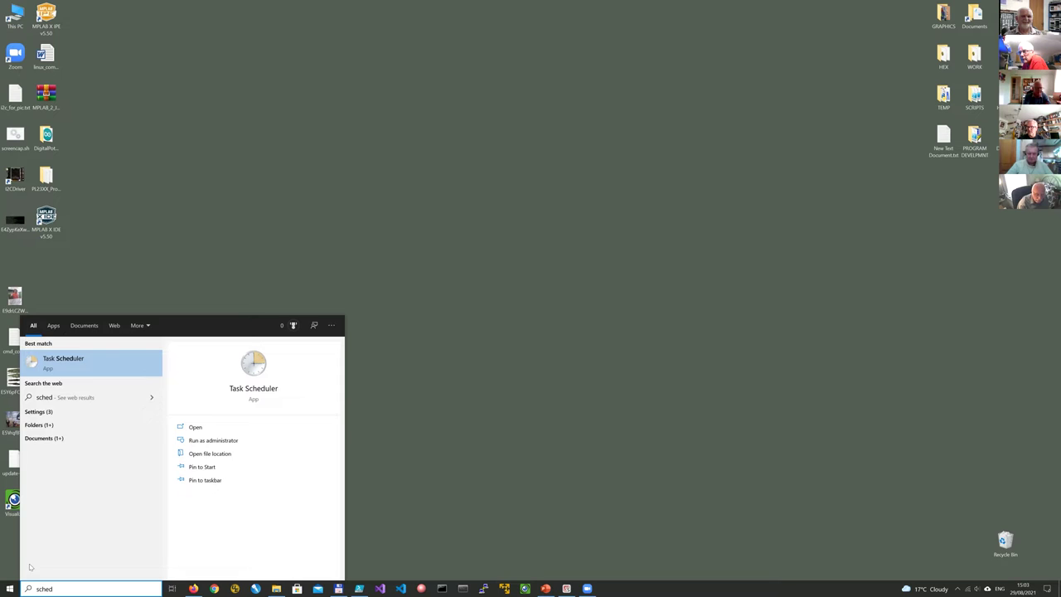
click(133, 365)
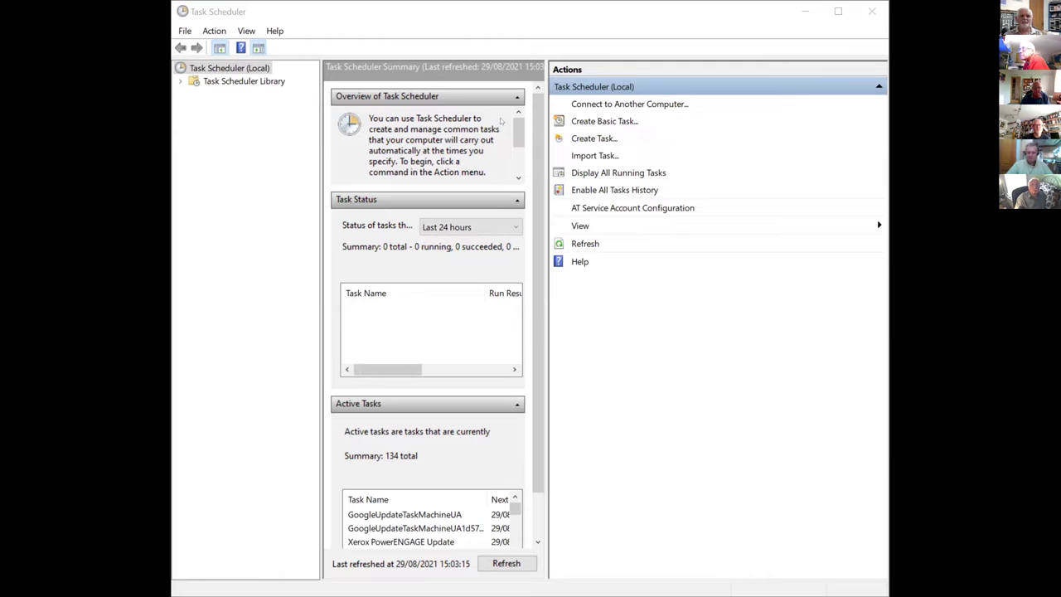
Widen the summary pane and window, then expand Task Scheduler Library to show Chics, Lenovo, Microsoft and other folders.
click(388, 18)
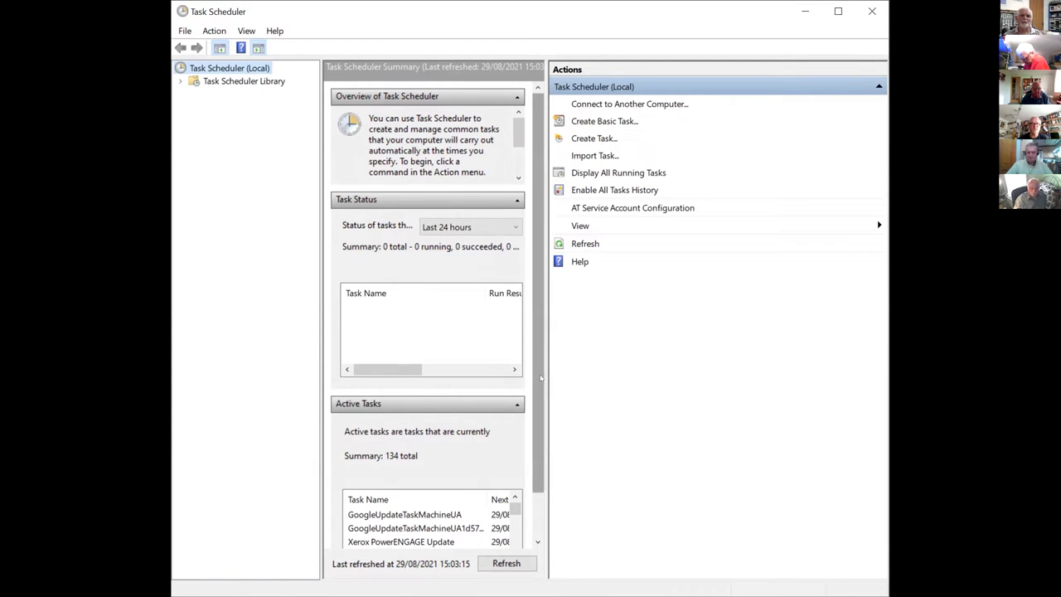
drag(546, 377, 589, 367)
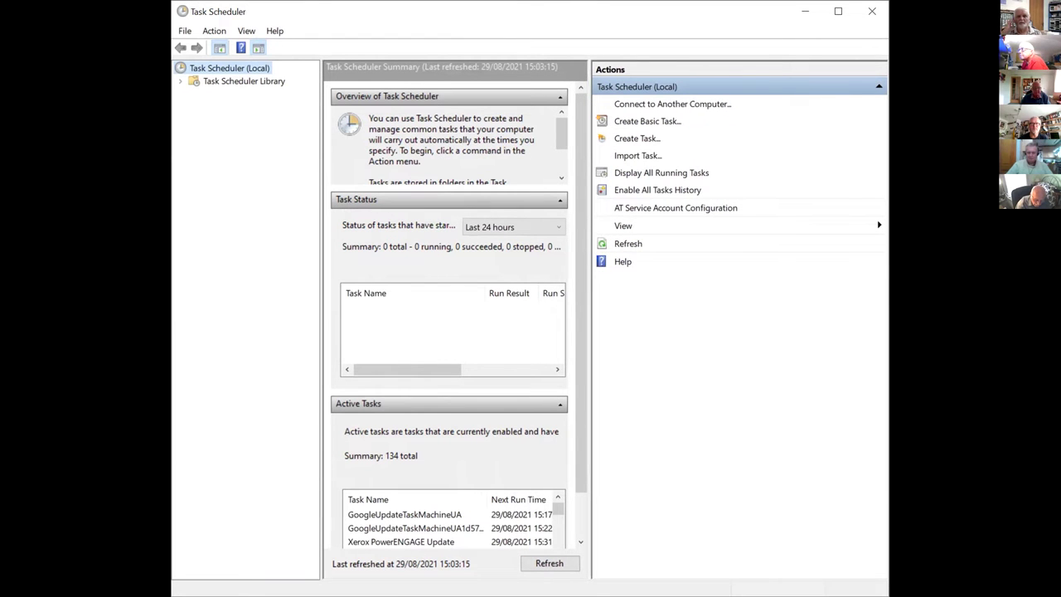
drag(888, 392, 886, 392)
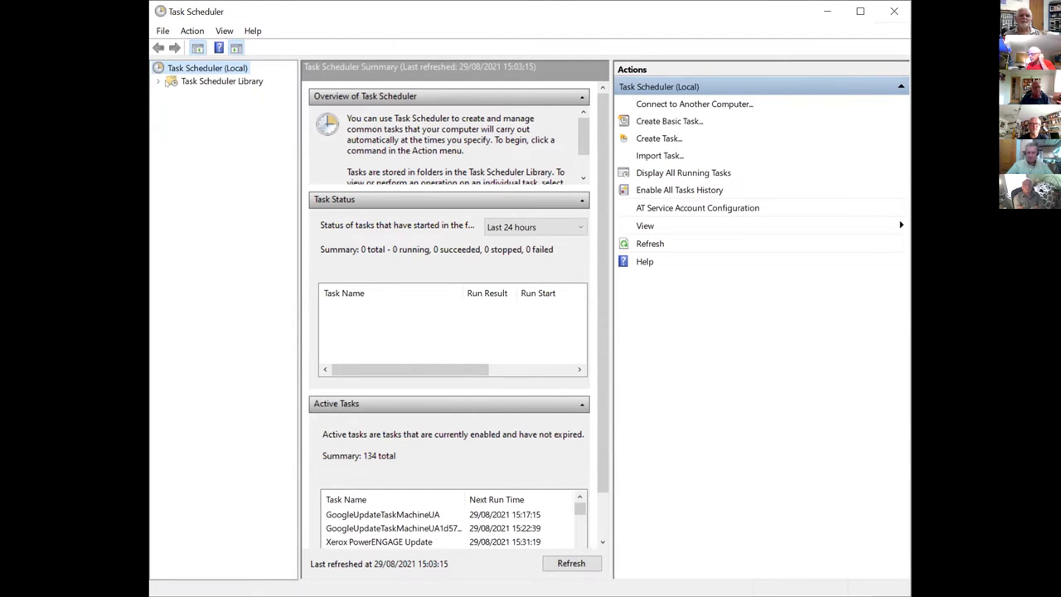
click(158, 80)
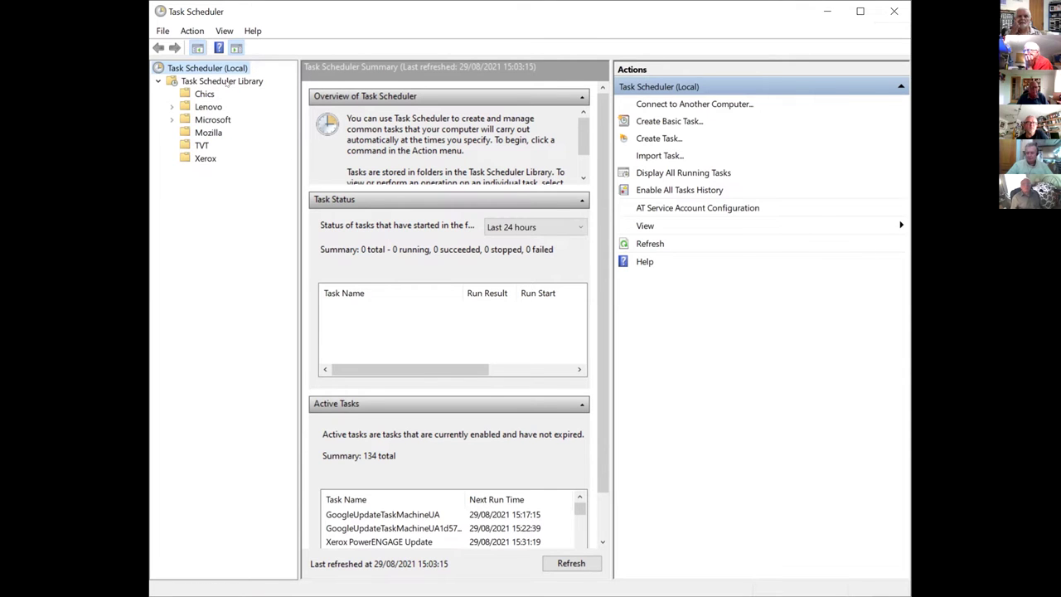
Select Task Scheduler Library, enlarge the task list to show all 15 tasks, and adjust the Name column.
click(227, 82)
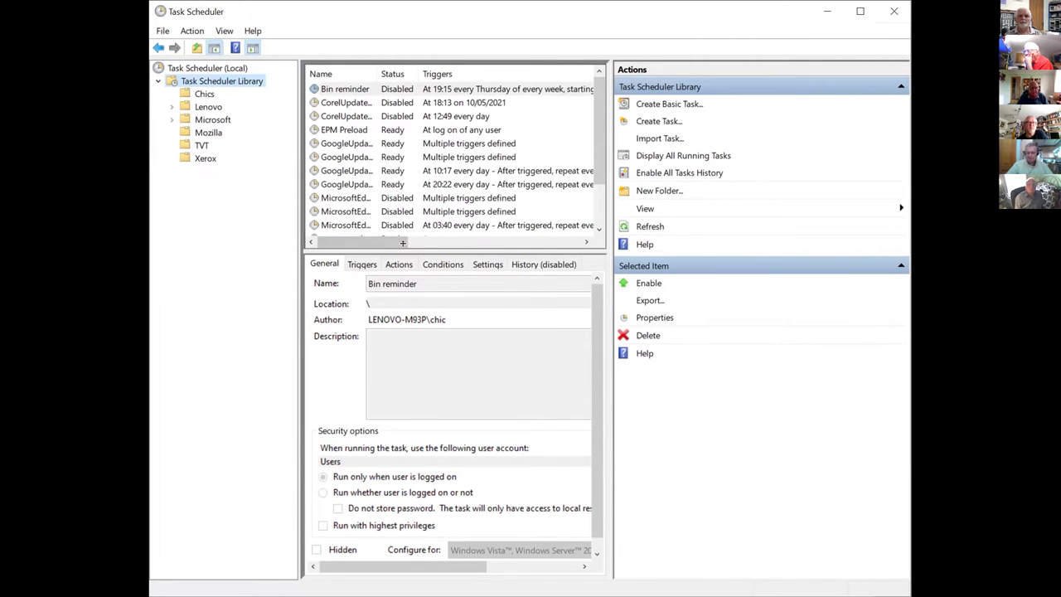
drag(409, 251, 416, 336)
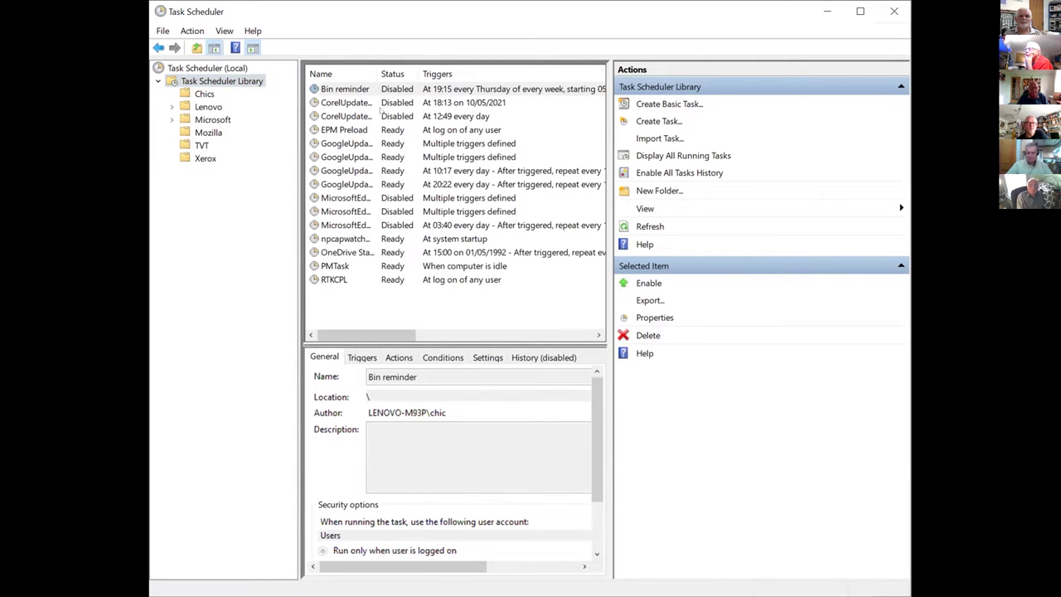
drag(378, 70, 452, 88)
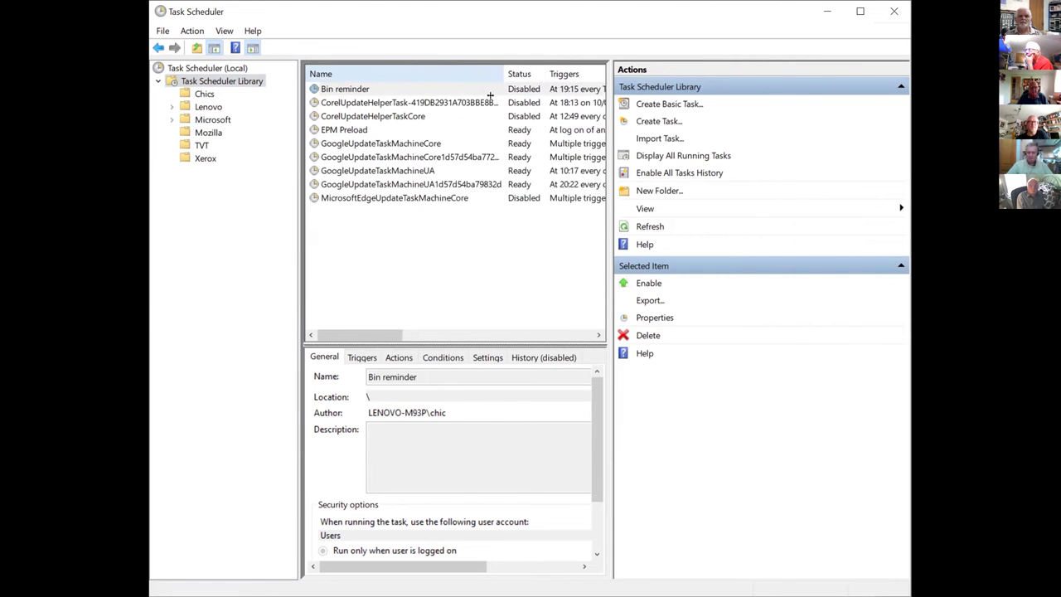
click(453, 88)
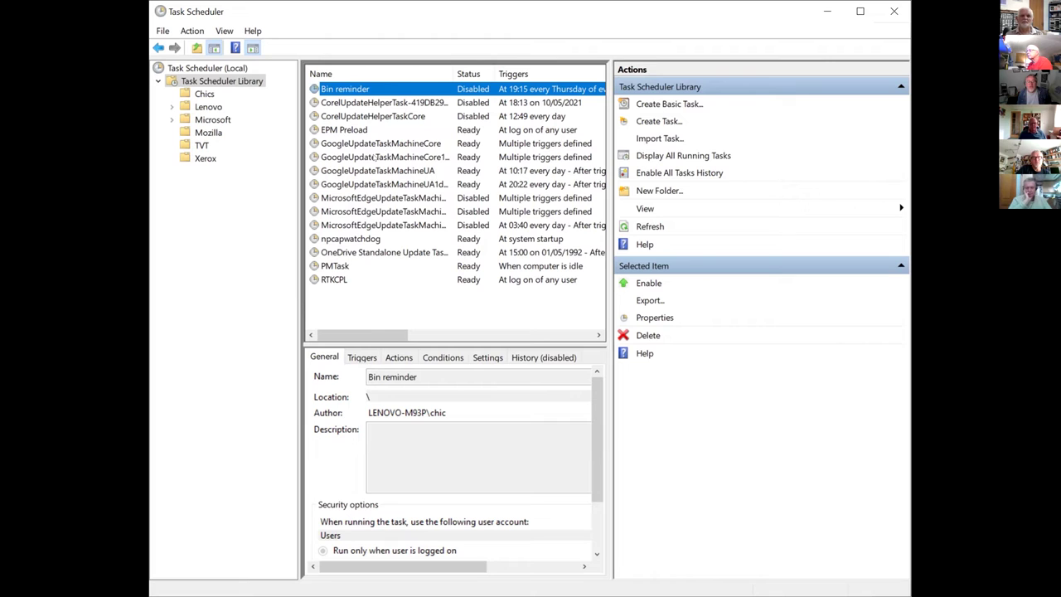
Inspect the Google Update, Microsoft Edge update, PMTask and RTKCPL root tasks, then refresh the list.
click(353, 160)
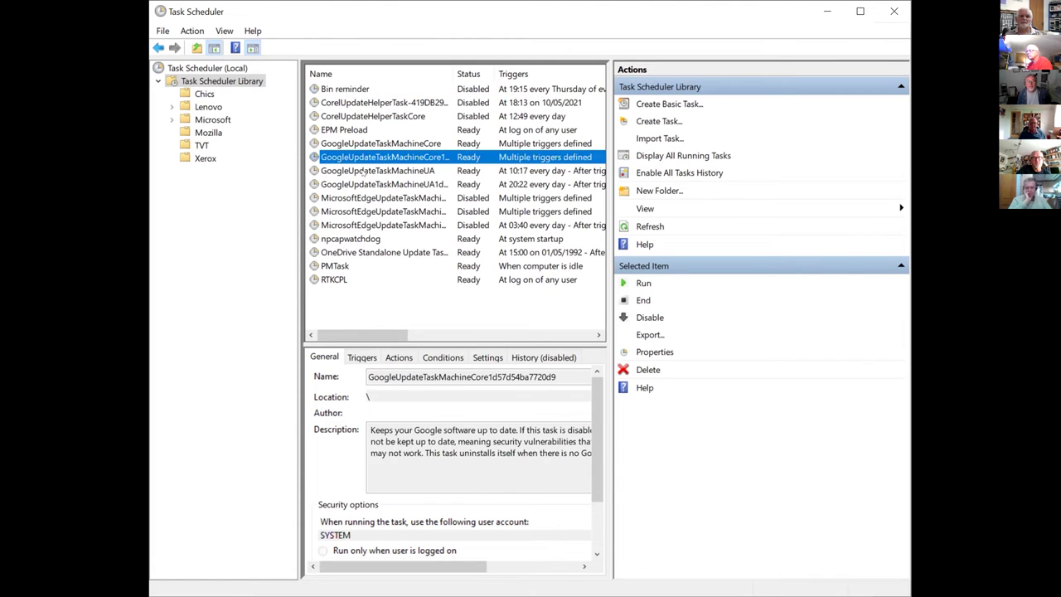
click(363, 170)
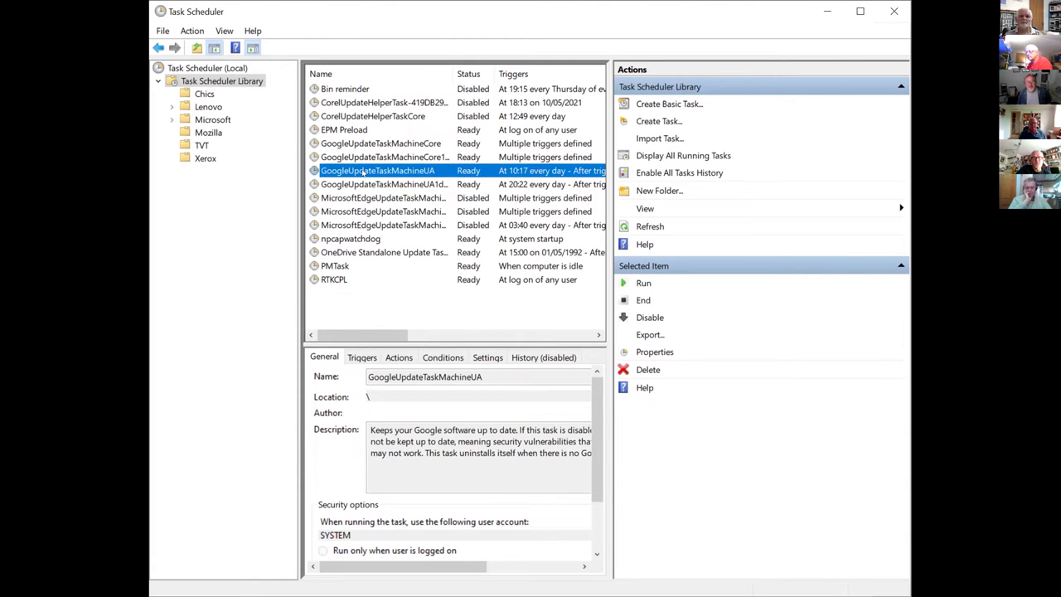
click(379, 199)
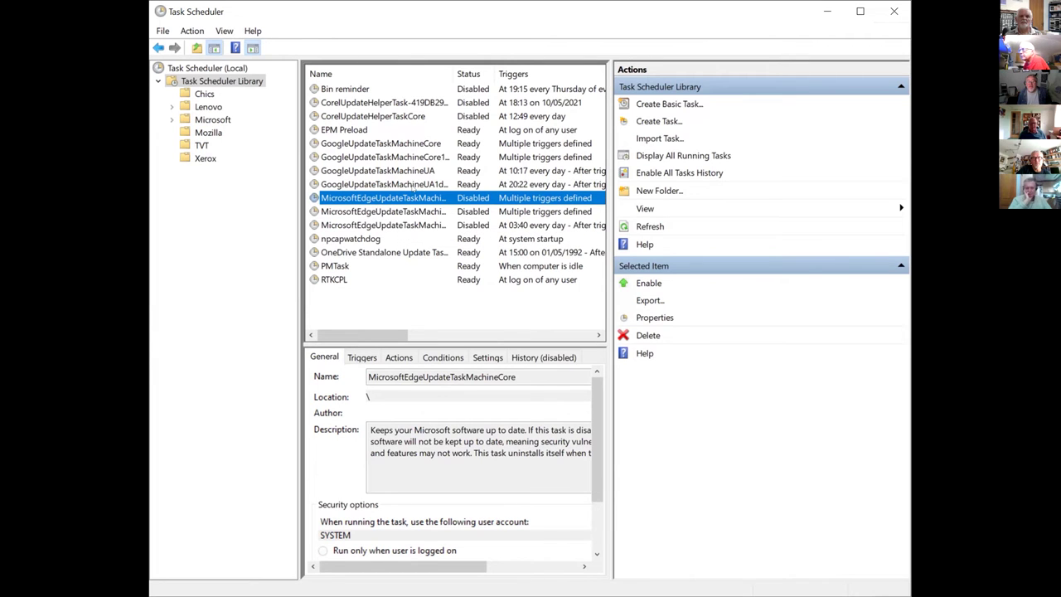
click(383, 211)
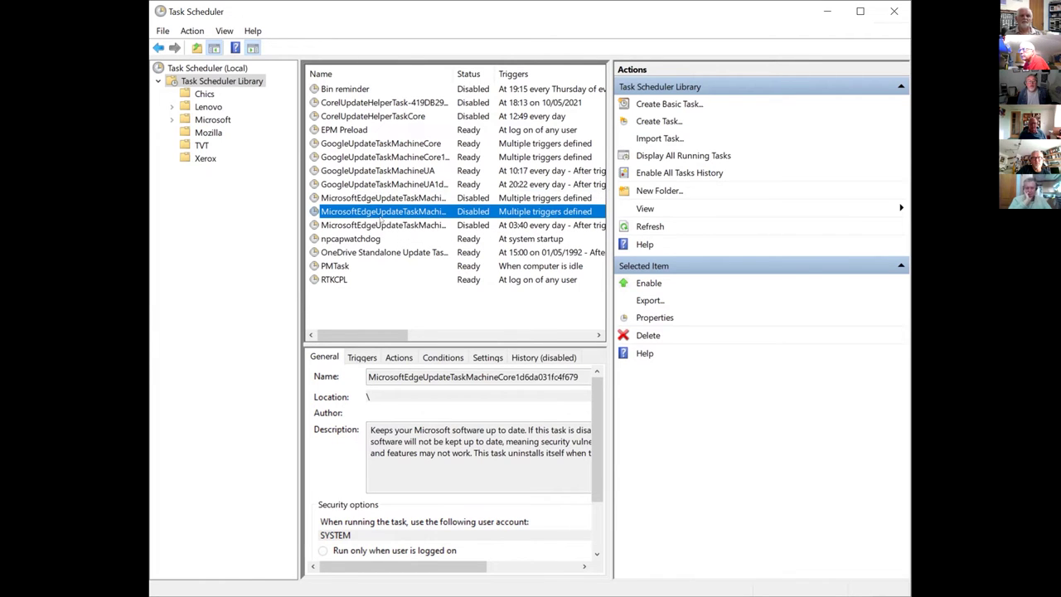
click(380, 198)
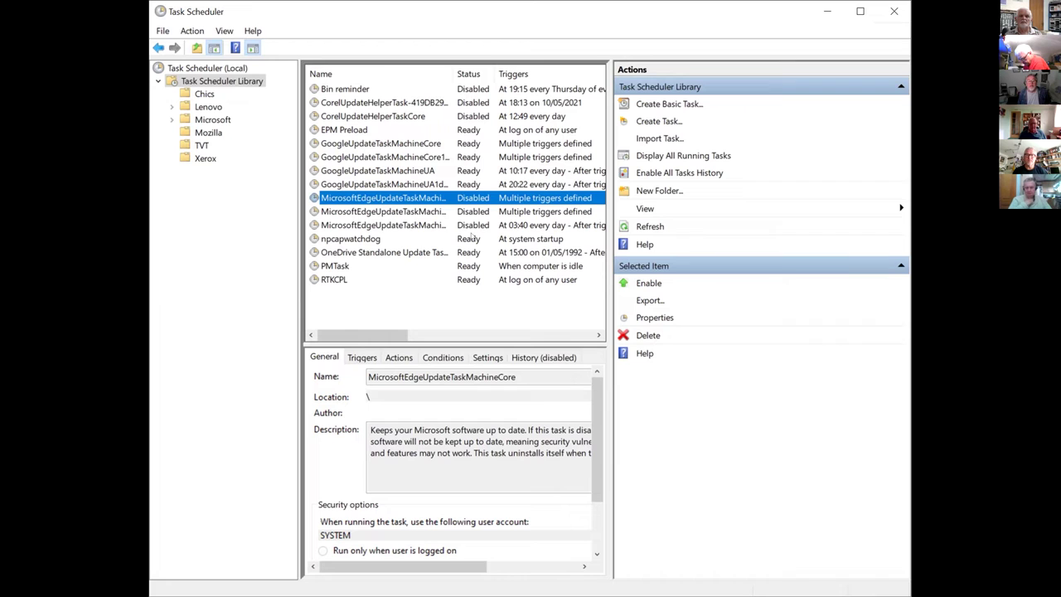
click(357, 266)
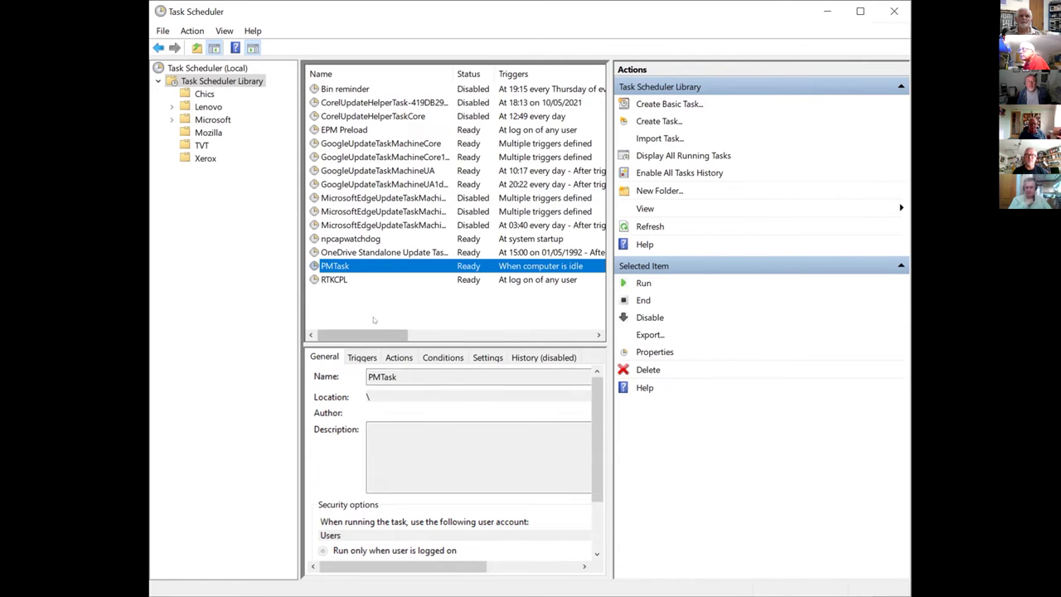
click(363, 282)
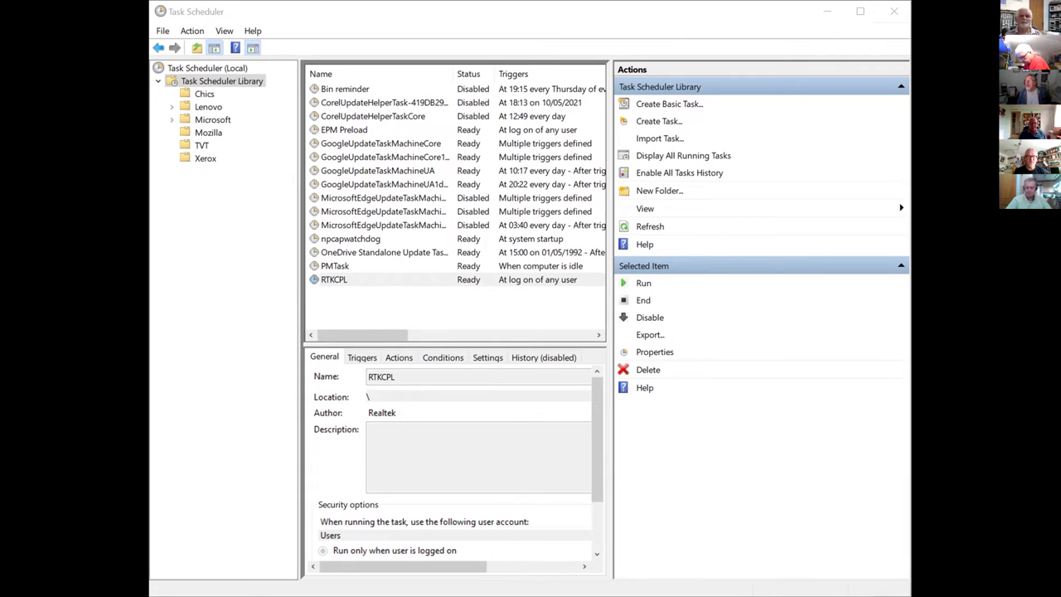
key(F5)
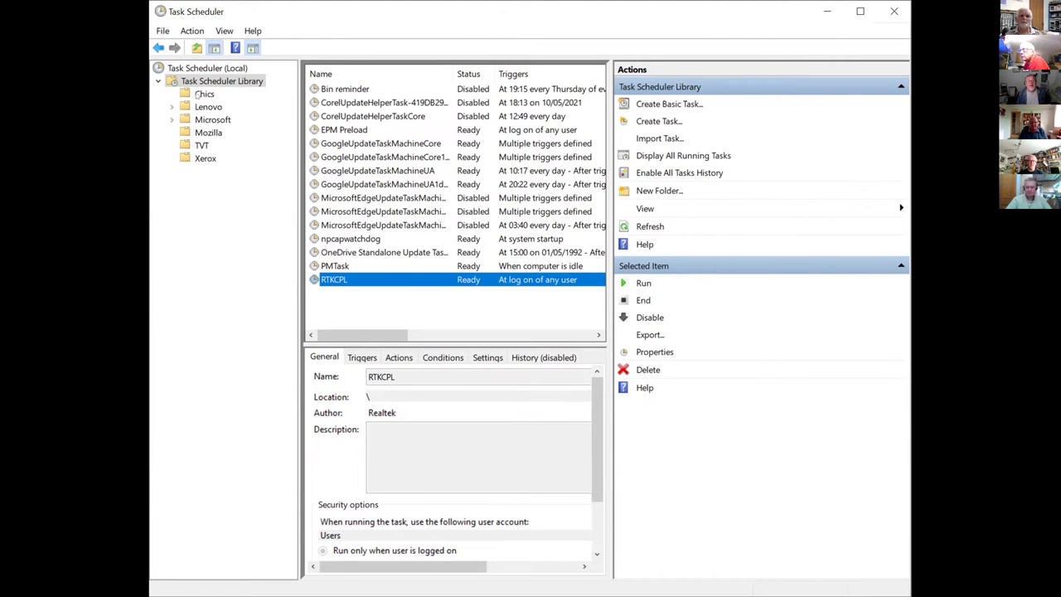
Open Lenovo and its Lenovo Service Bridge subfolder, collapse Lenovo, and expand Microsoft.
click(221, 108)
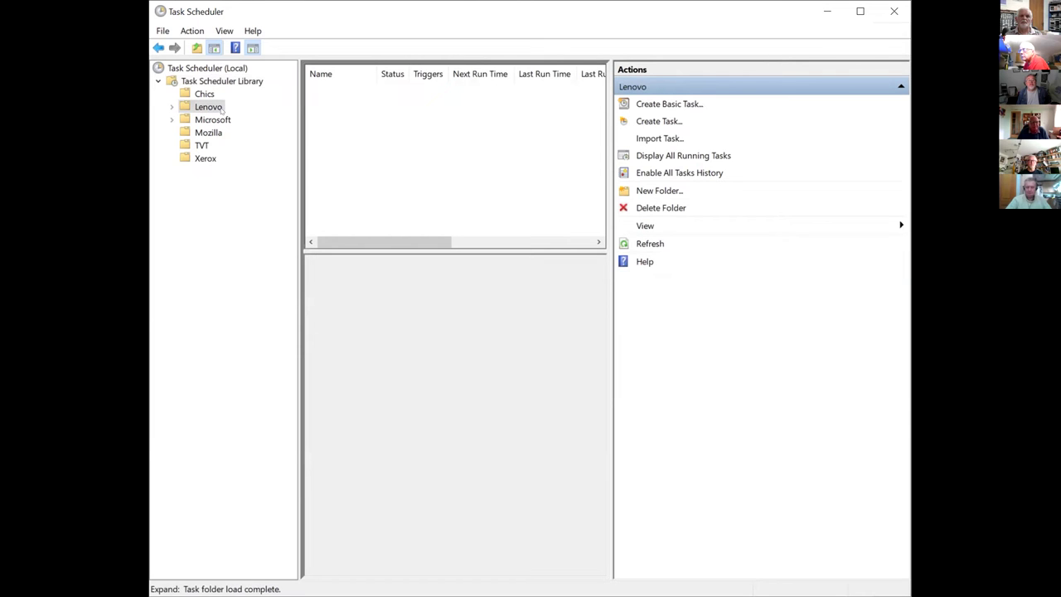
click(172, 107)
click(263, 120)
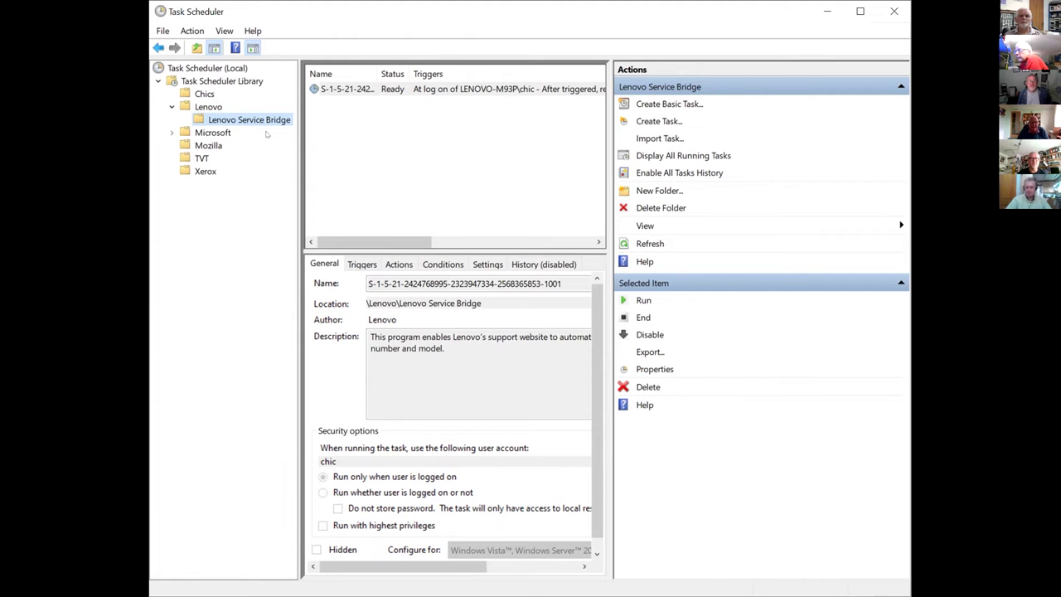
click(172, 106)
click(172, 119)
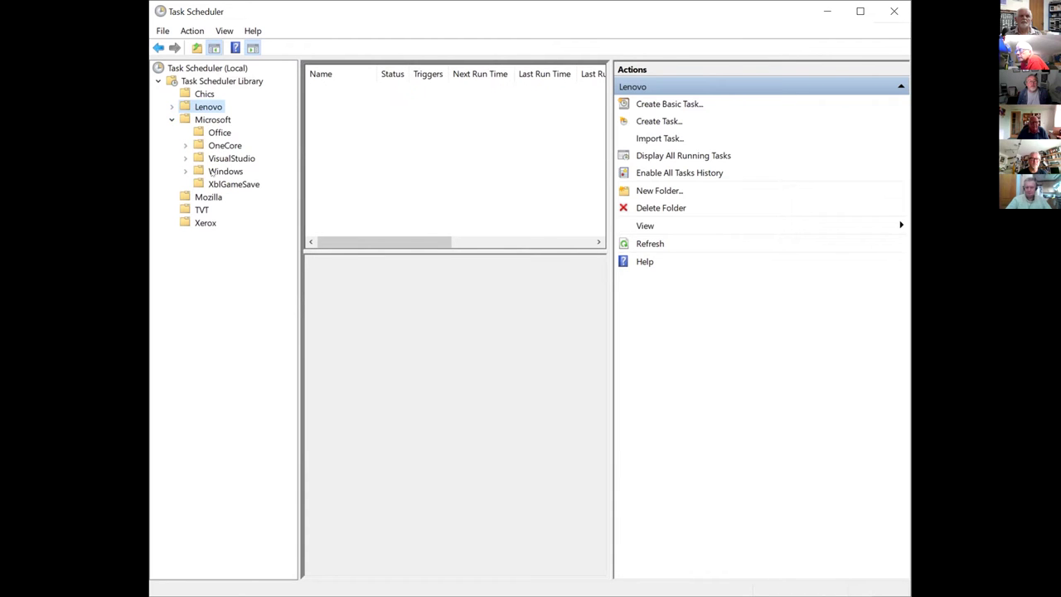
Expand Microsoft\Windows, widen the folder tree, and open Time Synchronization with its two tasks.
click(184, 171)
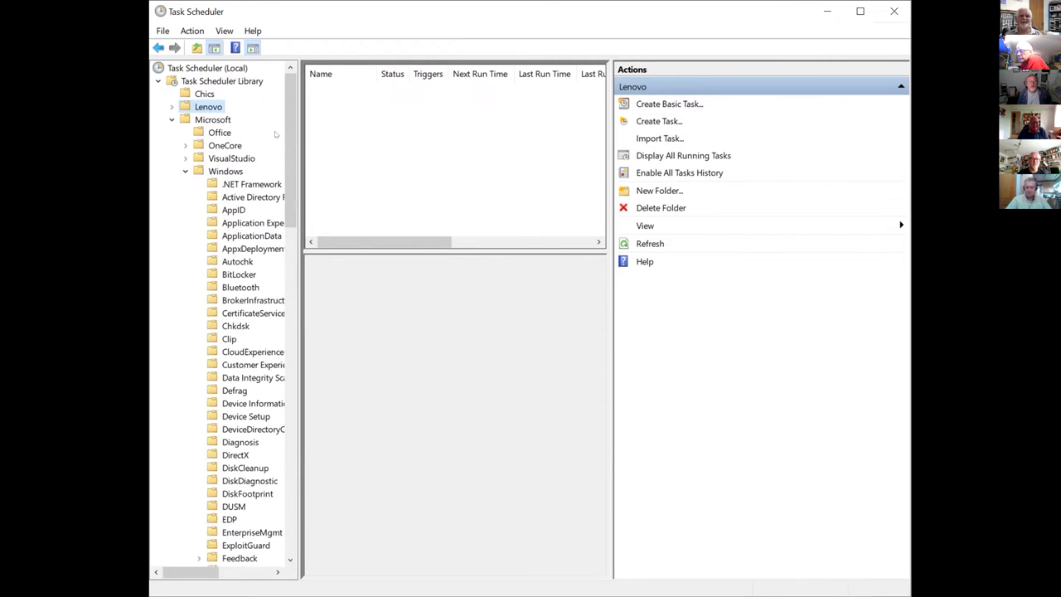
drag(287, 123, 304, 464)
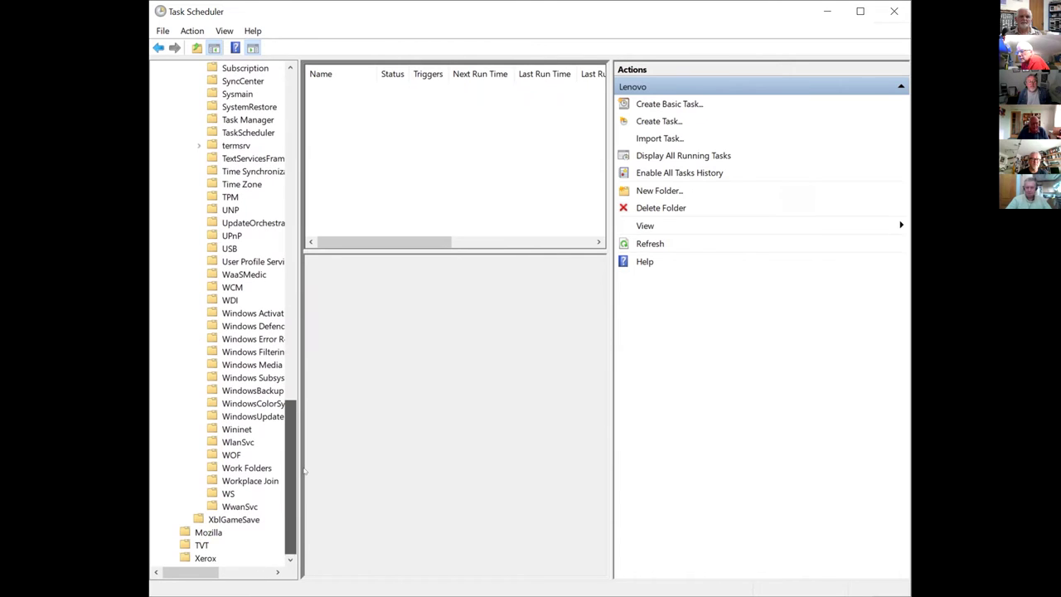
drag(300, 371, 373, 368)
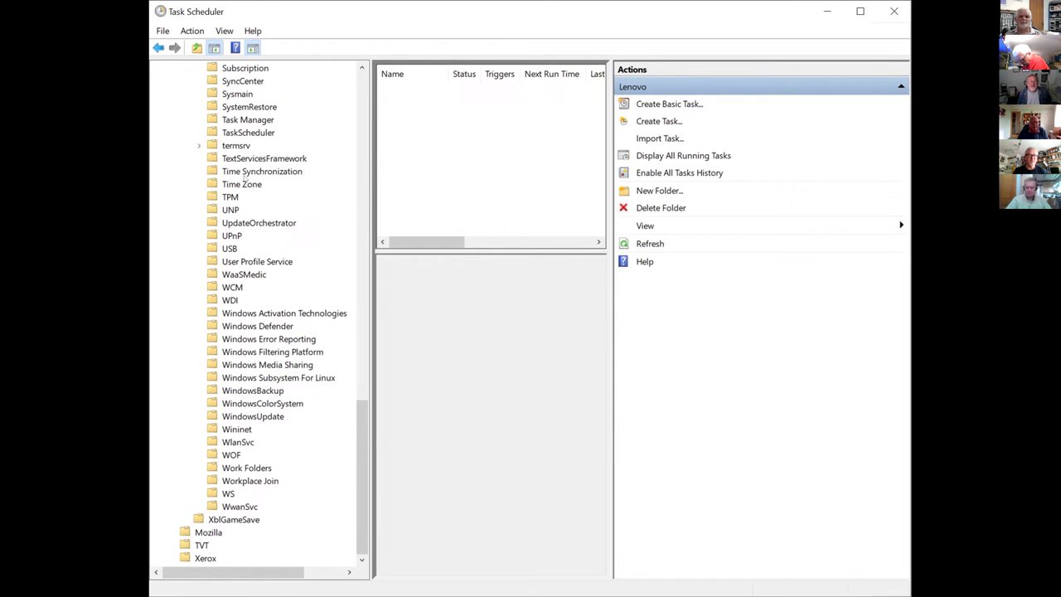
click(249, 171)
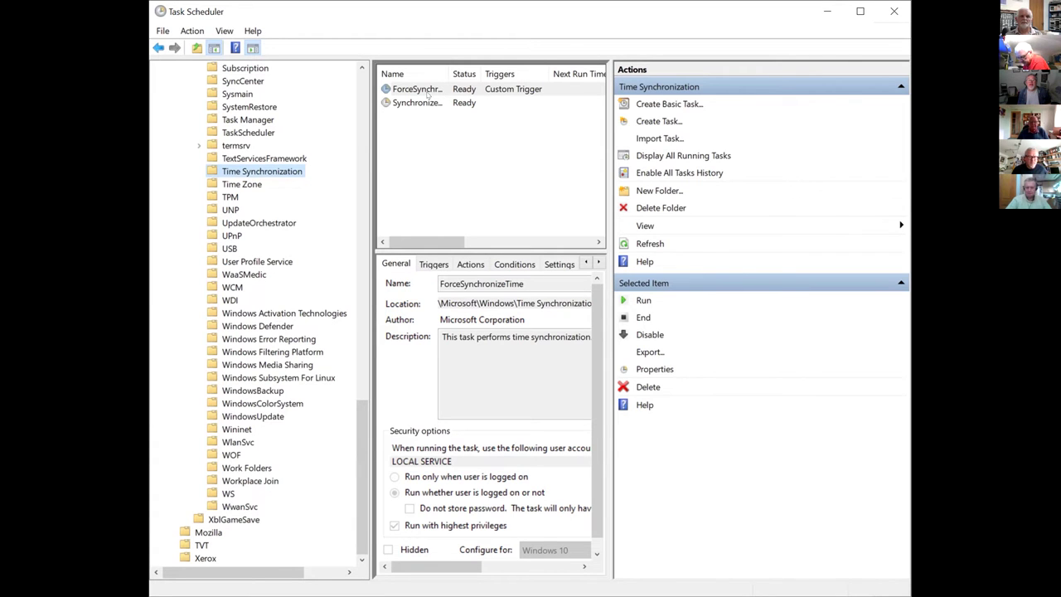
Check ForceSynchronizeTime and SynchronizeTime, then scroll up and collapse the Microsoft\Windows folder.
click(427, 94)
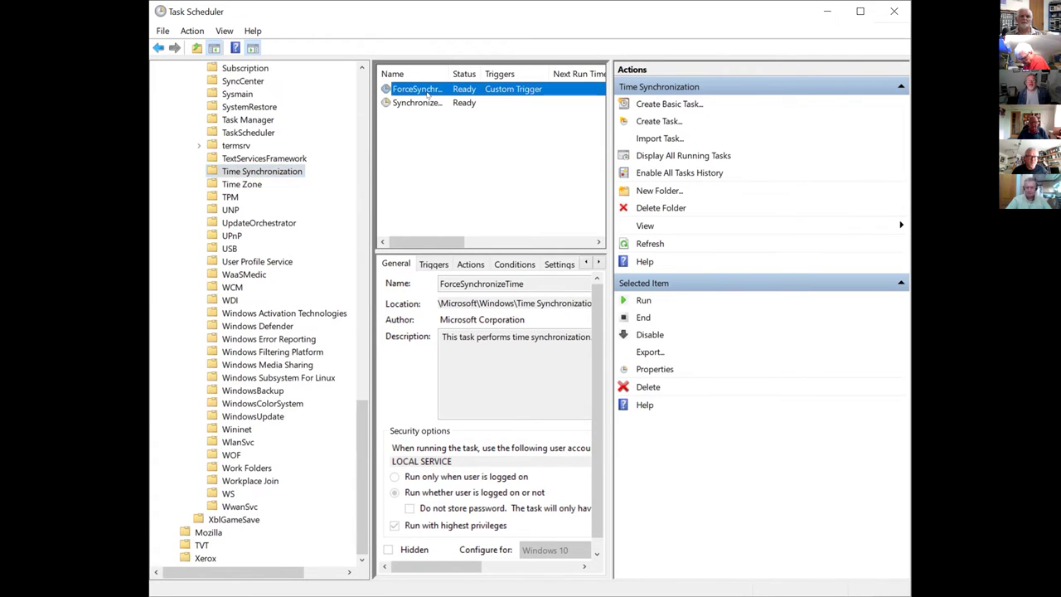
click(419, 101)
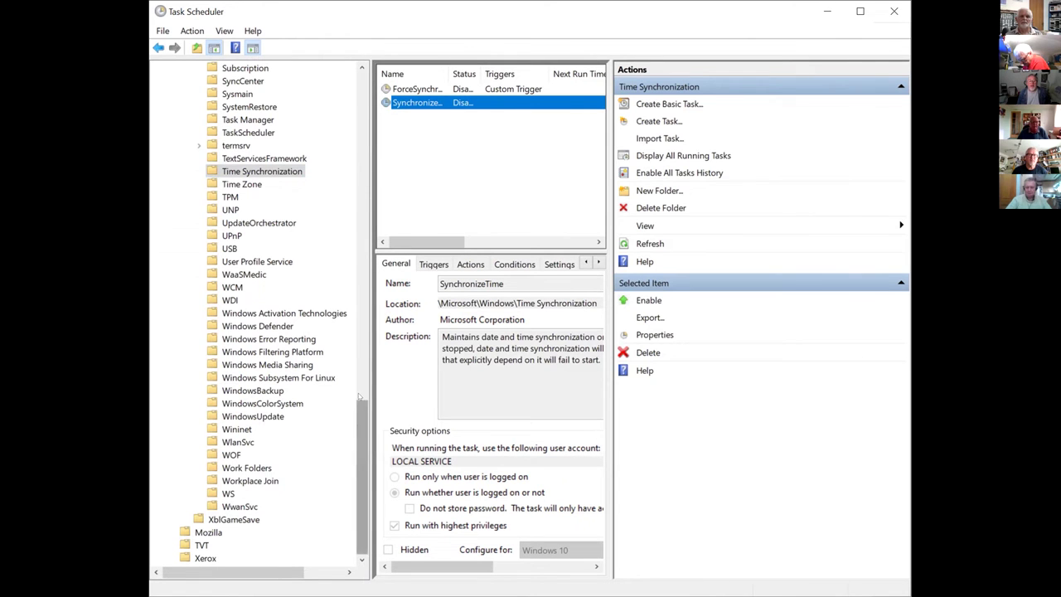
scroll(355, 235, up, 11)
scroll(356, 234, up, 12)
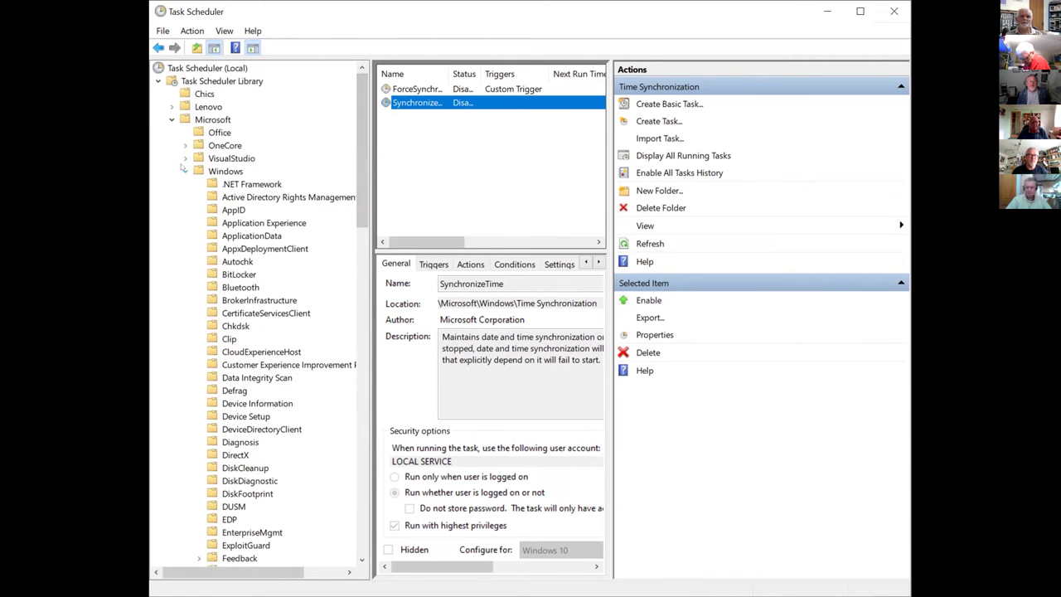
click(184, 178)
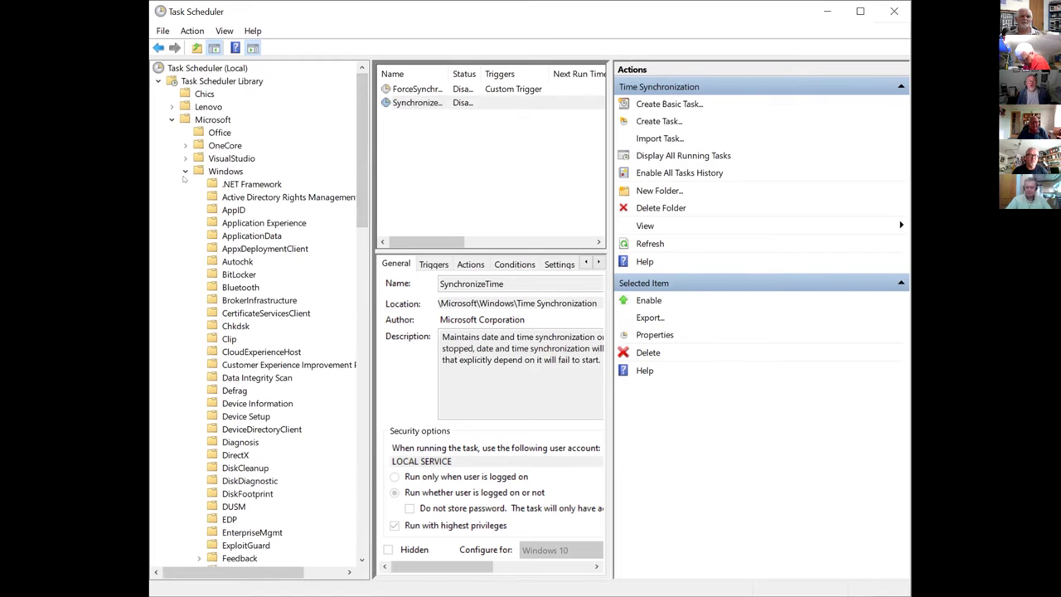
click(186, 172)
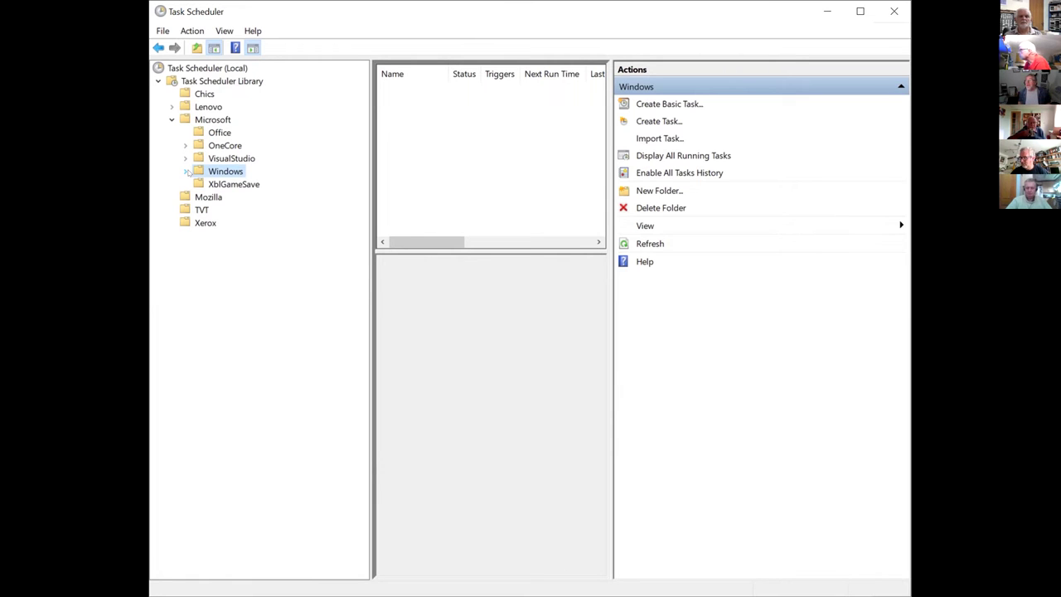
Open the Chics folder and widen the task list and its Name column.
click(195, 91)
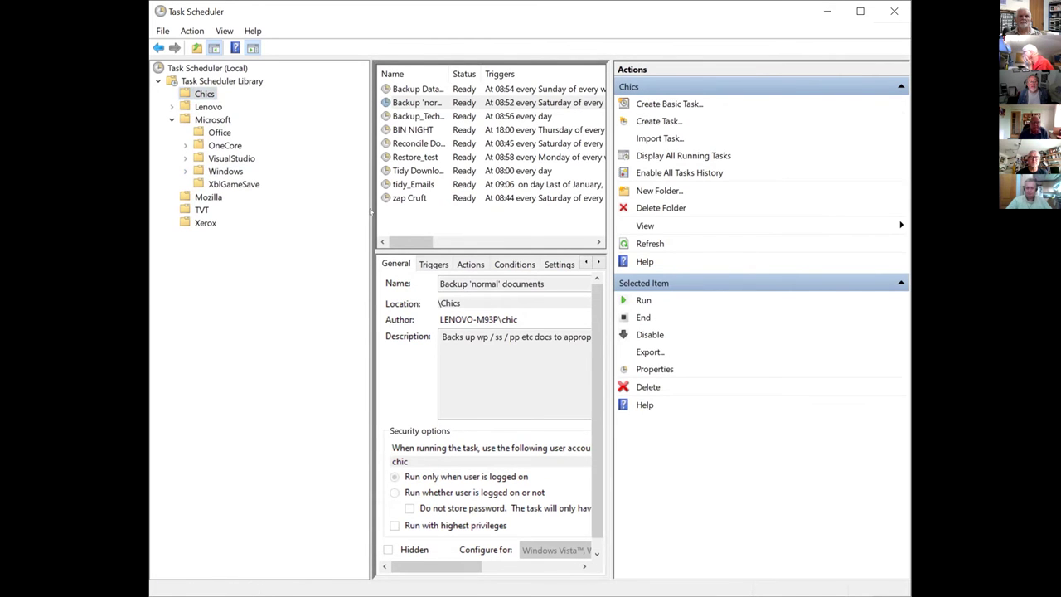
drag(371, 212, 284, 208)
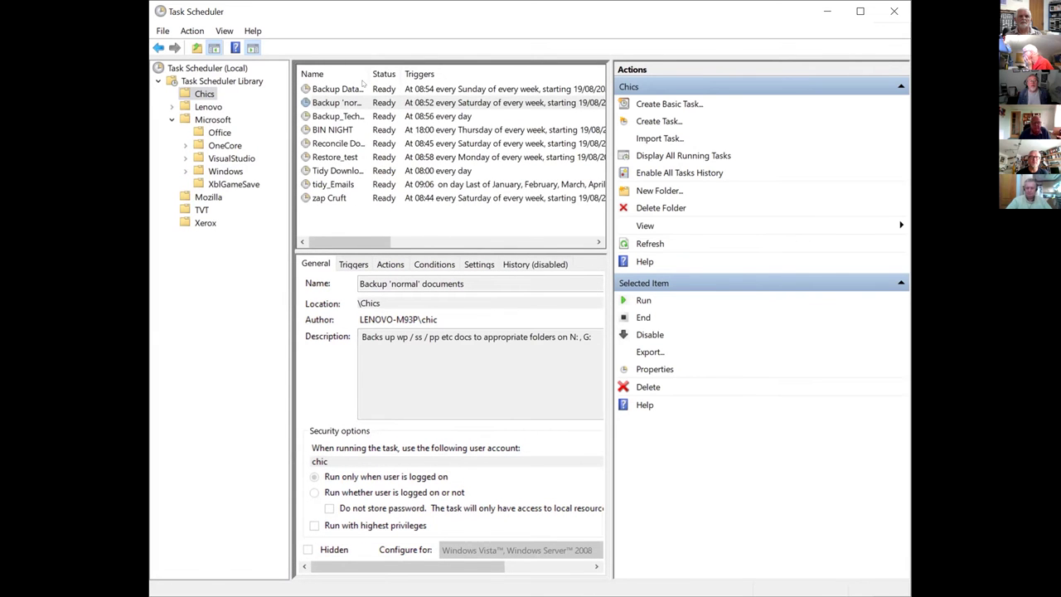
drag(369, 74, 402, 75)
Inspect Backup Databases, Backup 'normal' documents, Backup_Technicals, Reconcile Documents and BIN NIGHT.
click(406, 102)
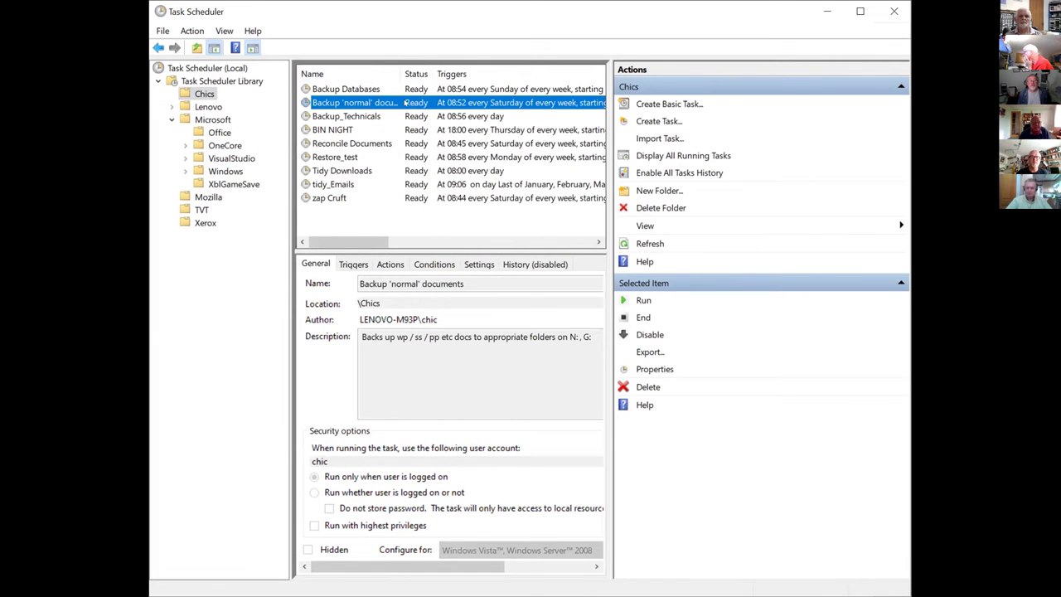
click(342, 90)
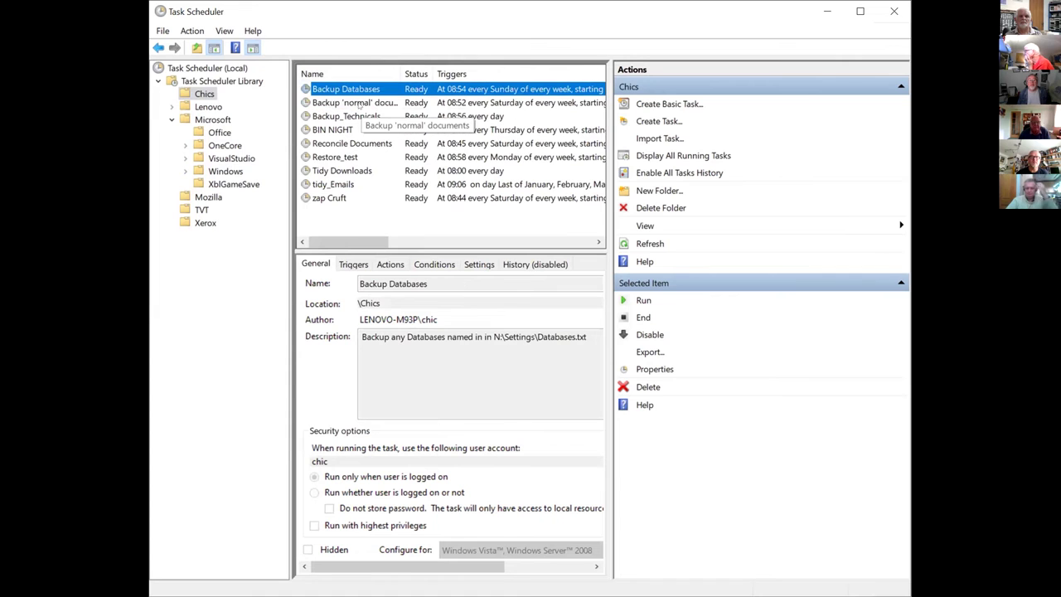
click(351, 102)
click(356, 116)
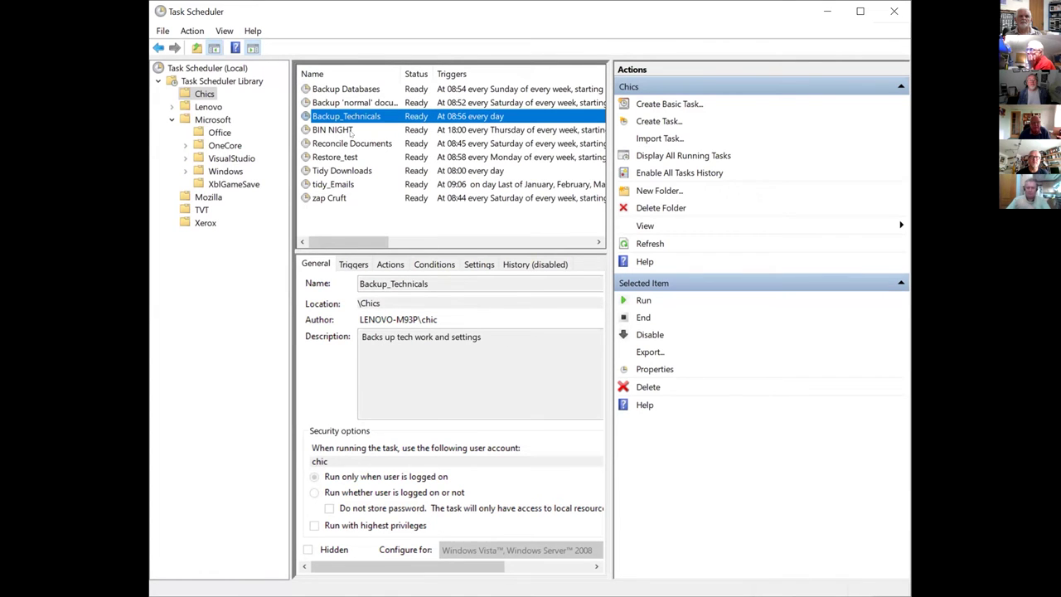
click(349, 144)
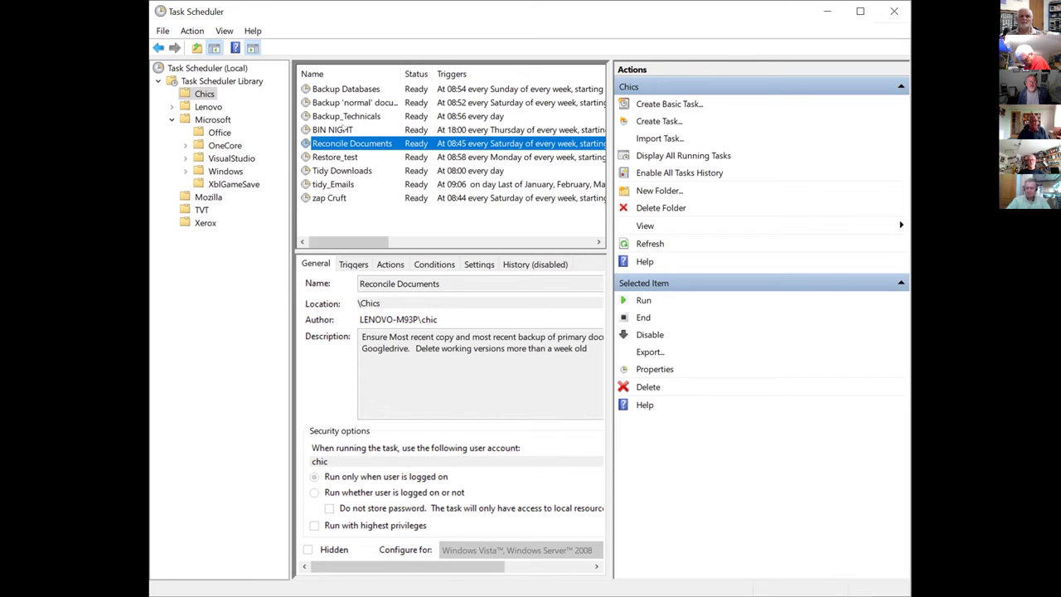
click(344, 130)
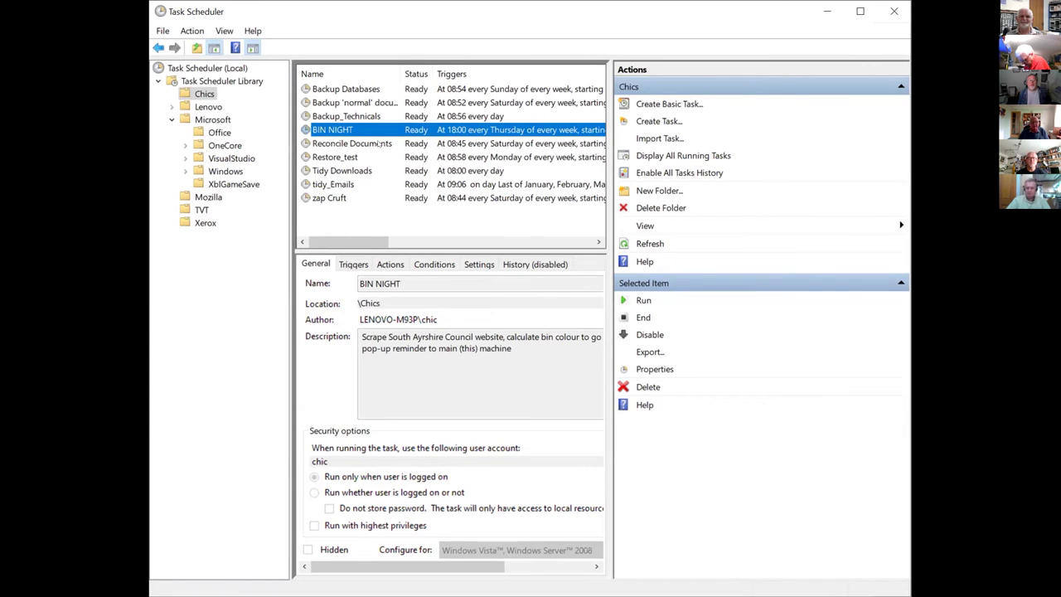
Open BIN NIGHT's properties and review its description and triggers.
double_click(364, 130)
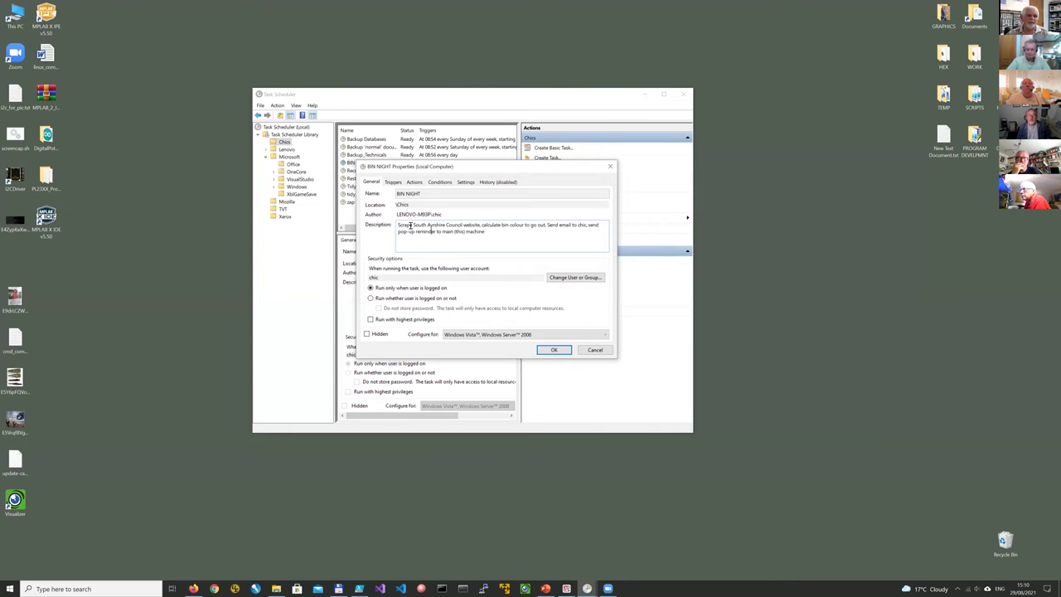
drag(489, 231, 426, 225)
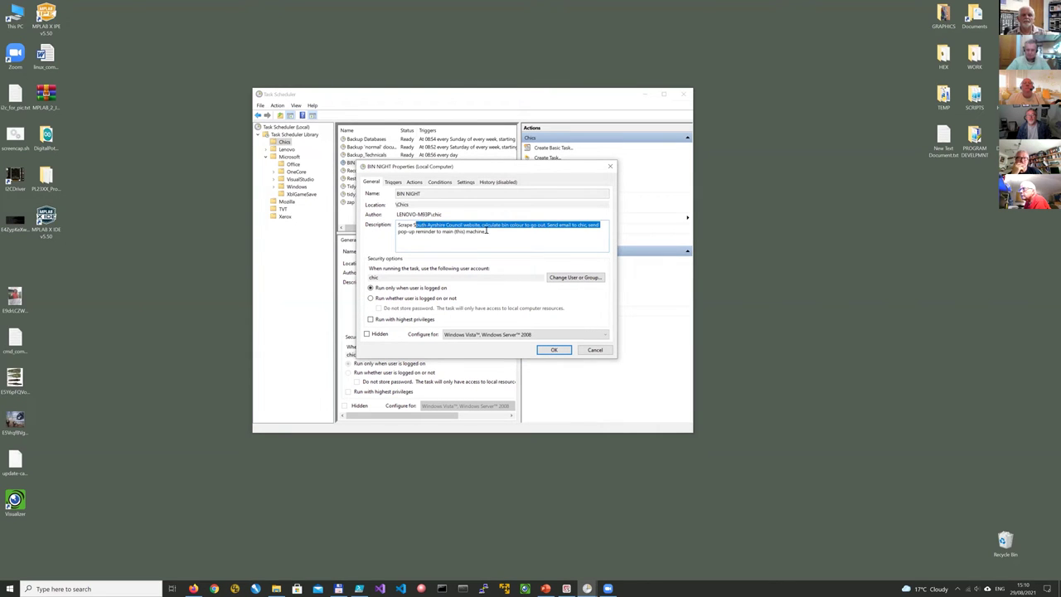
click(516, 229)
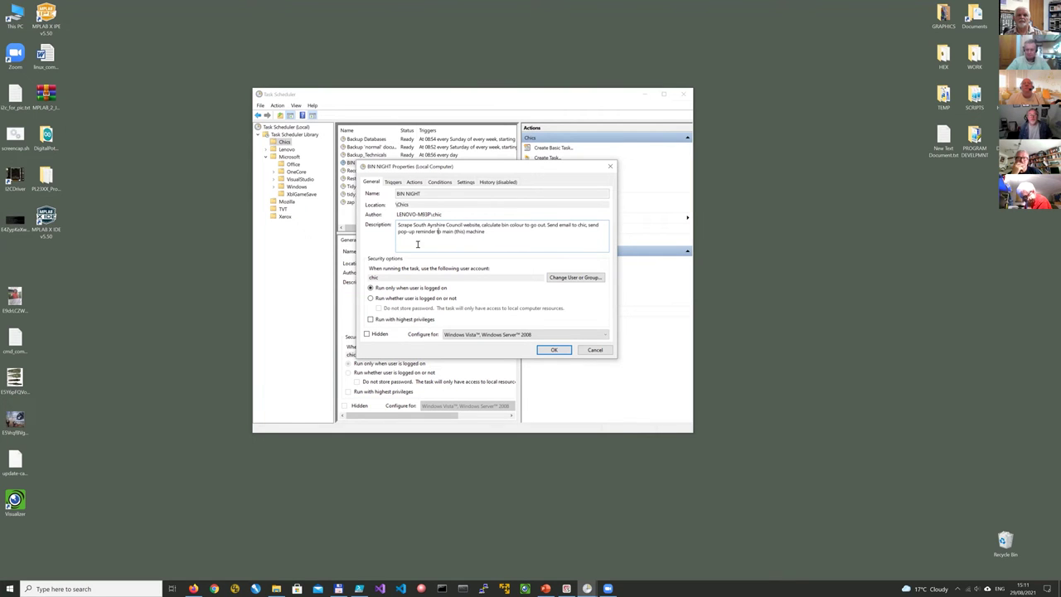
click(393, 183)
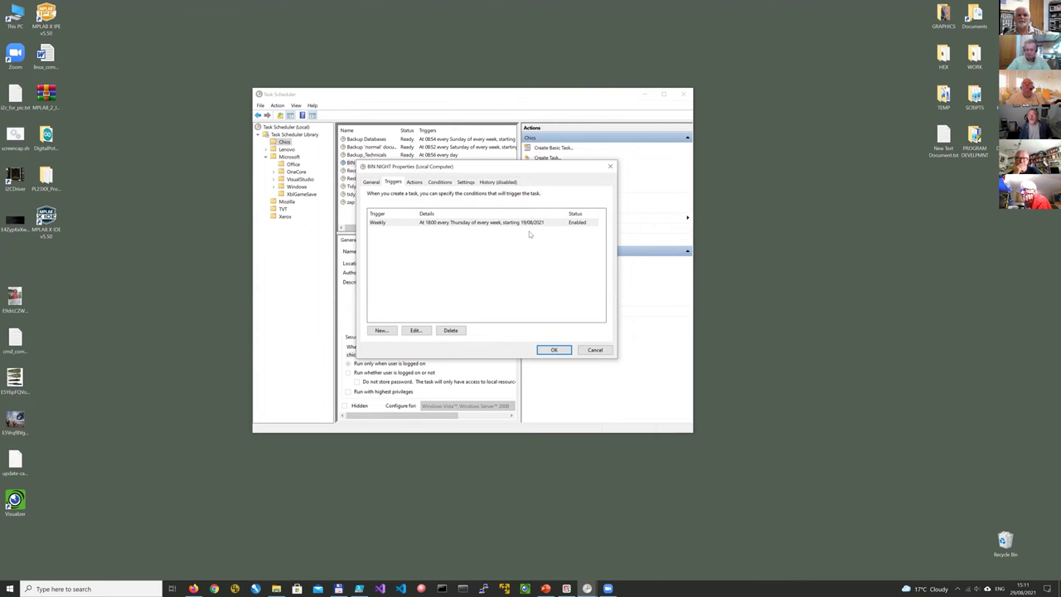
Review its Start a program action, conditions and settings, then cancel without changes.
click(415, 182)
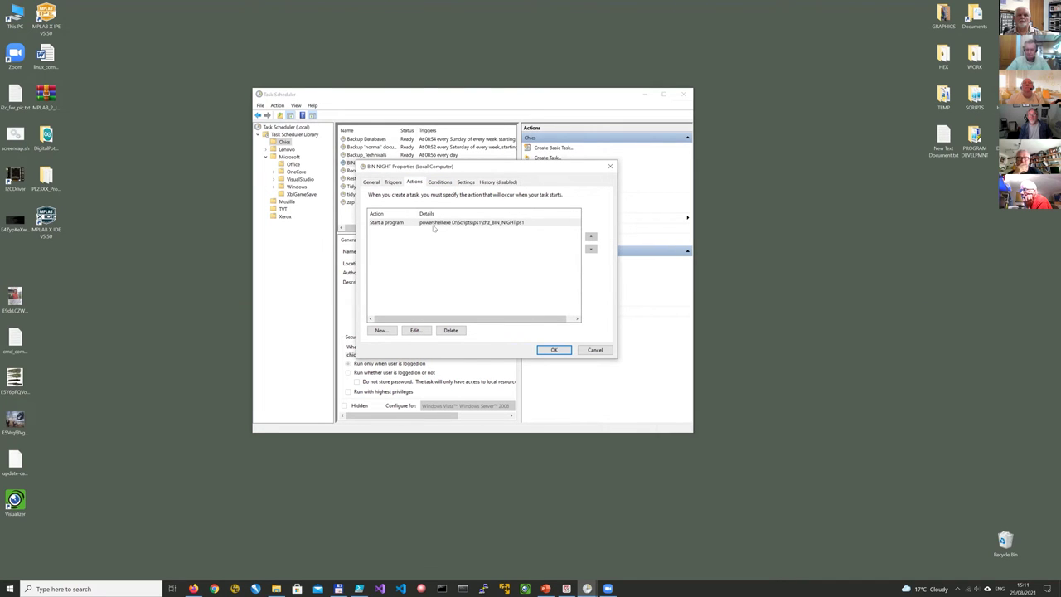
click(470, 225)
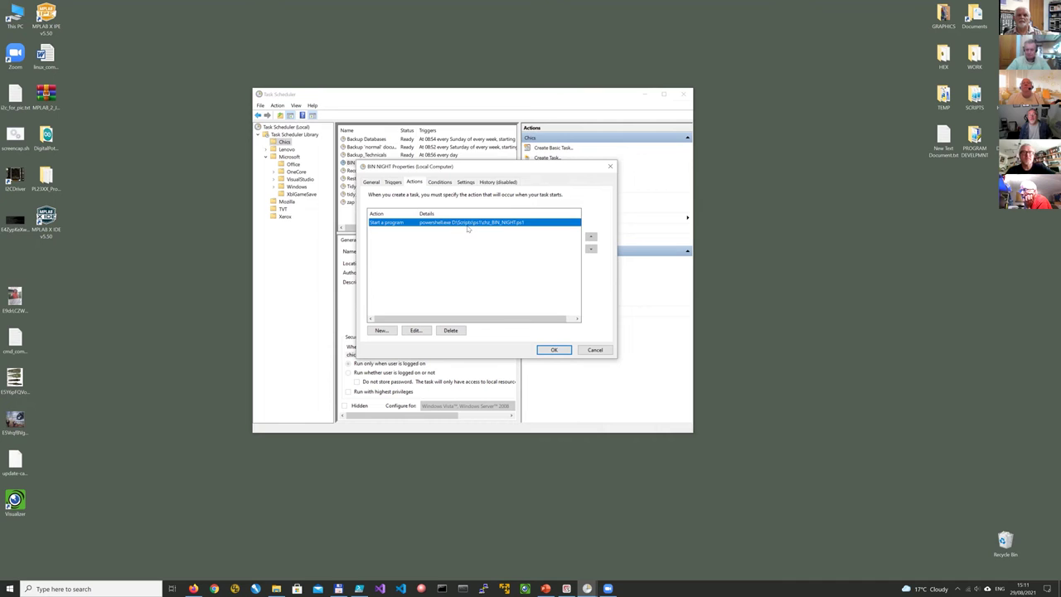
click(507, 227)
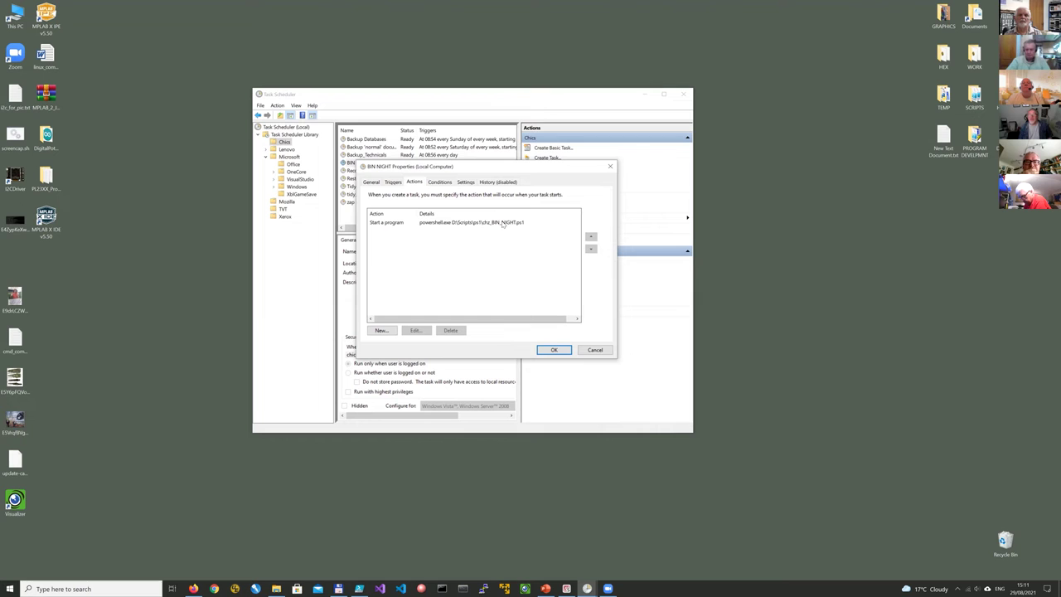
click(440, 182)
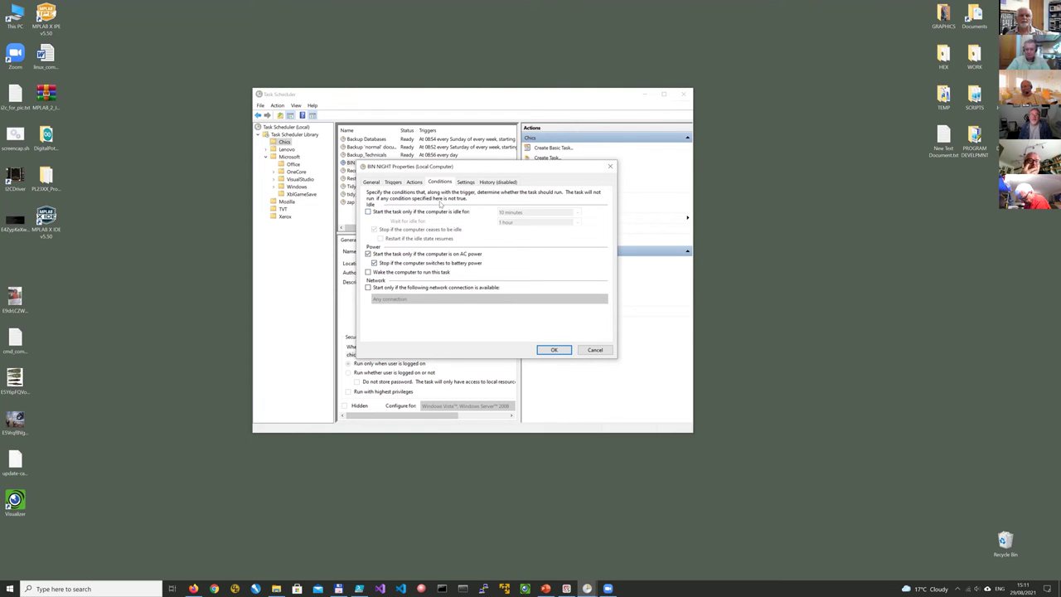
click(469, 182)
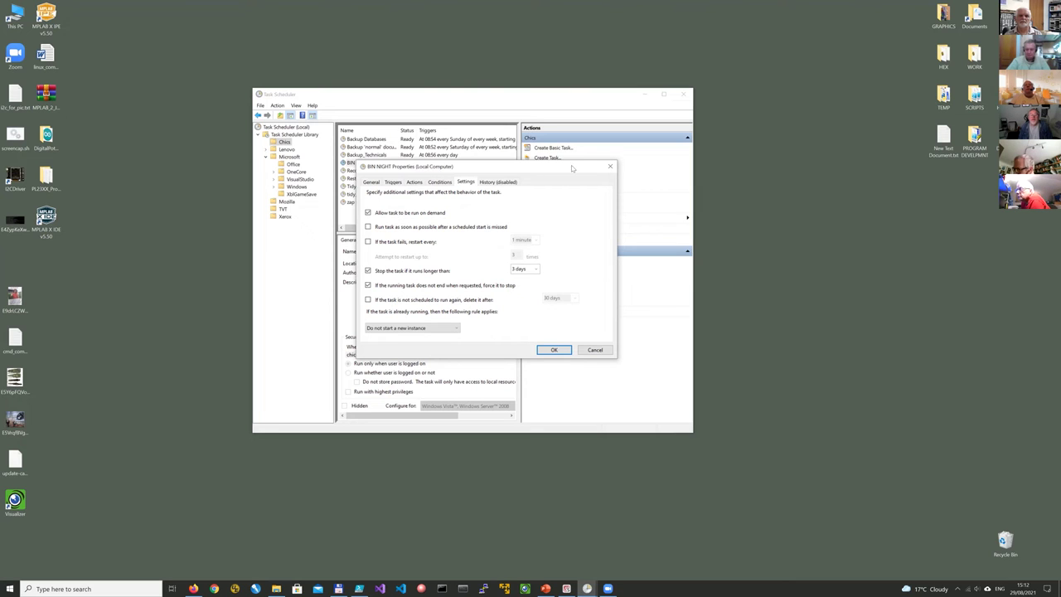
click(595, 351)
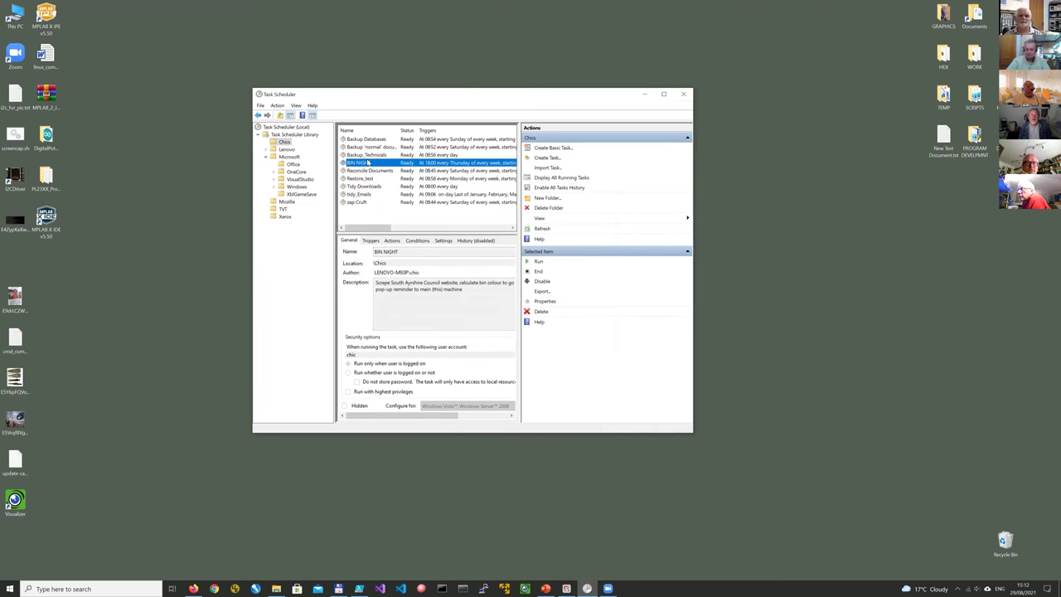
Run BIN NIGHT manually and dismiss its 'BLUE Bin(s) this week' reminder.
right_click(368, 162)
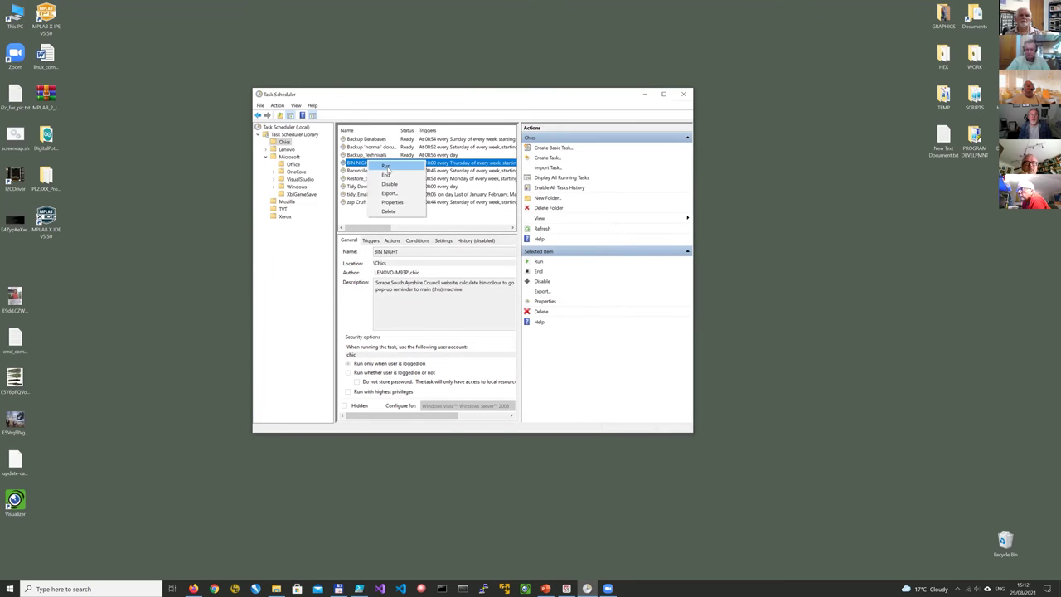
click(387, 169)
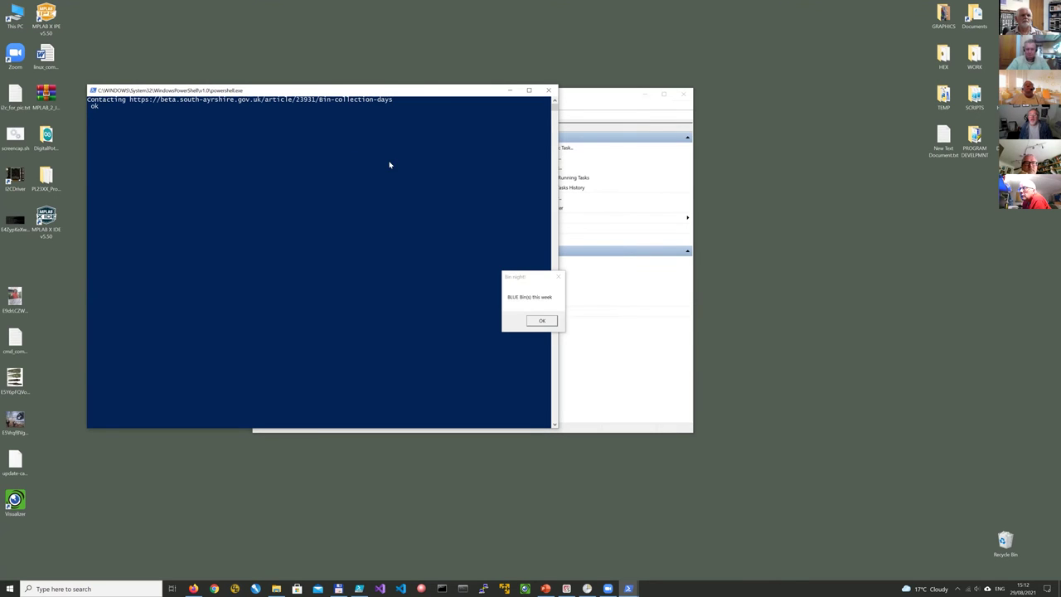
drag(523, 280, 425, 231)
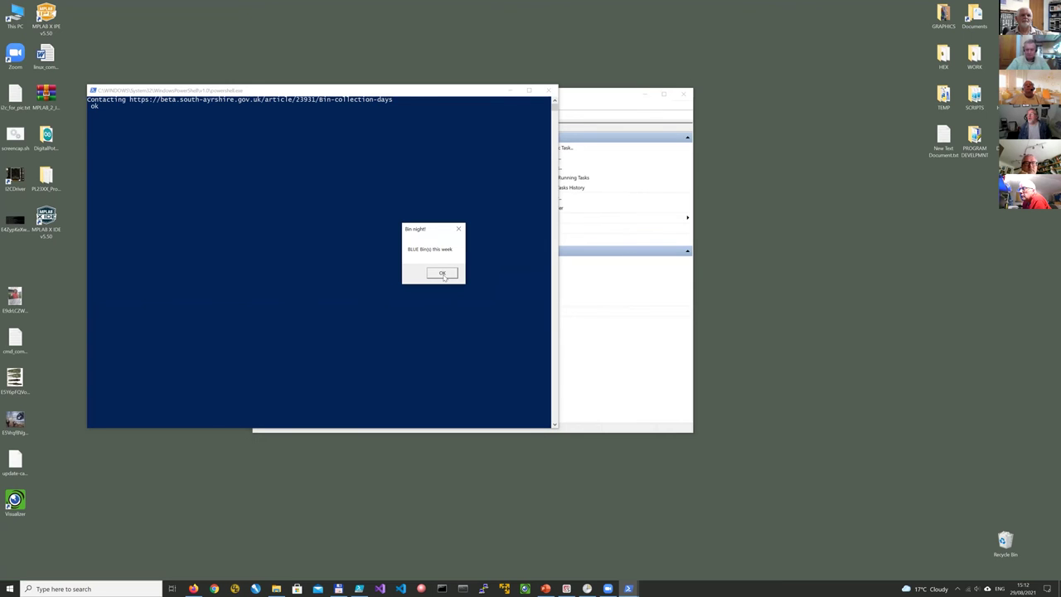
click(443, 275)
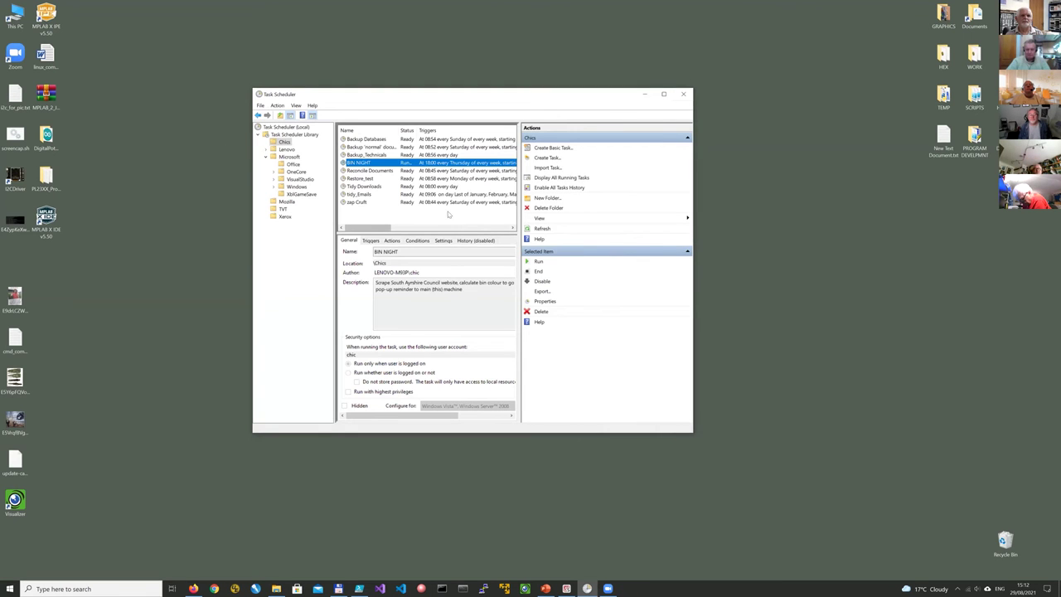
right_click(374, 163)
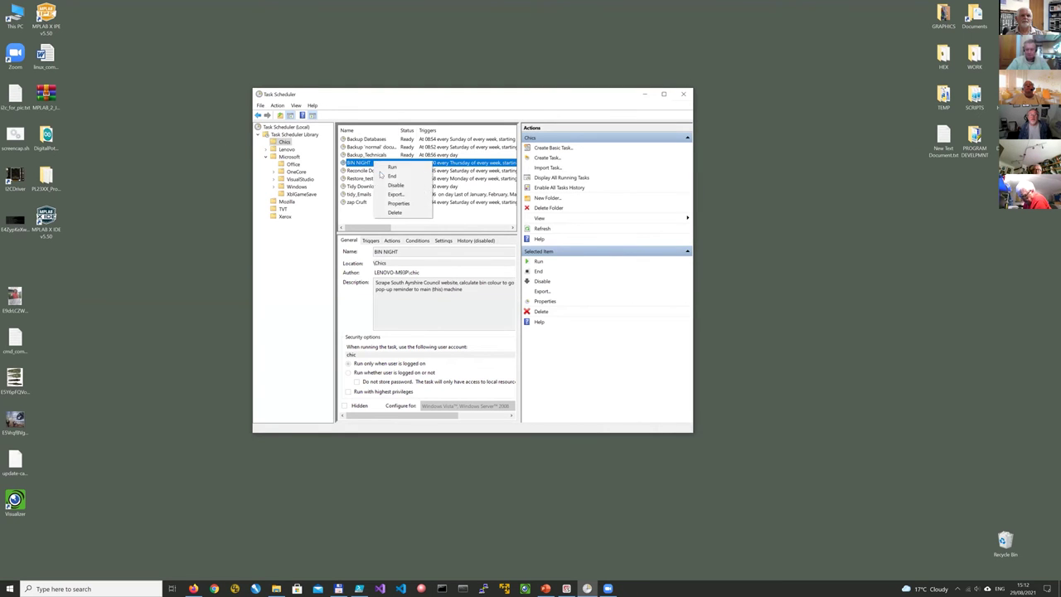
click(397, 204)
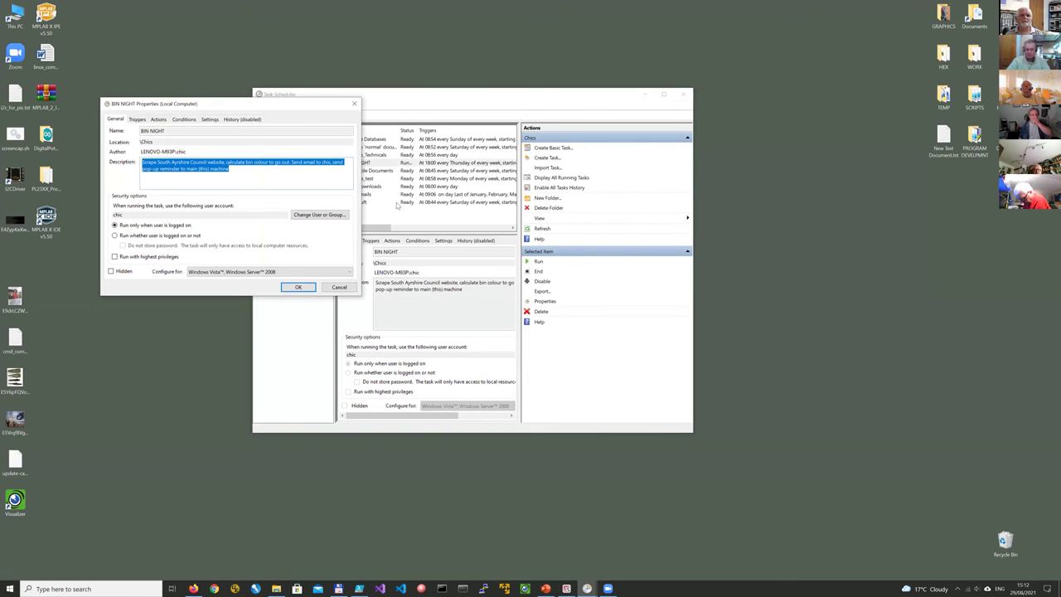
click(210, 119)
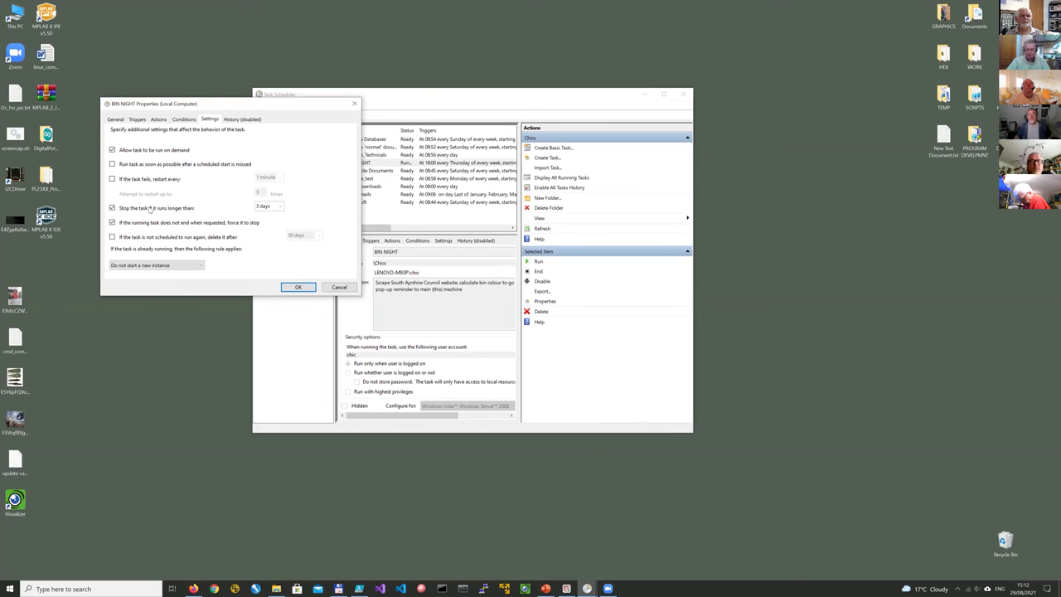
click(243, 121)
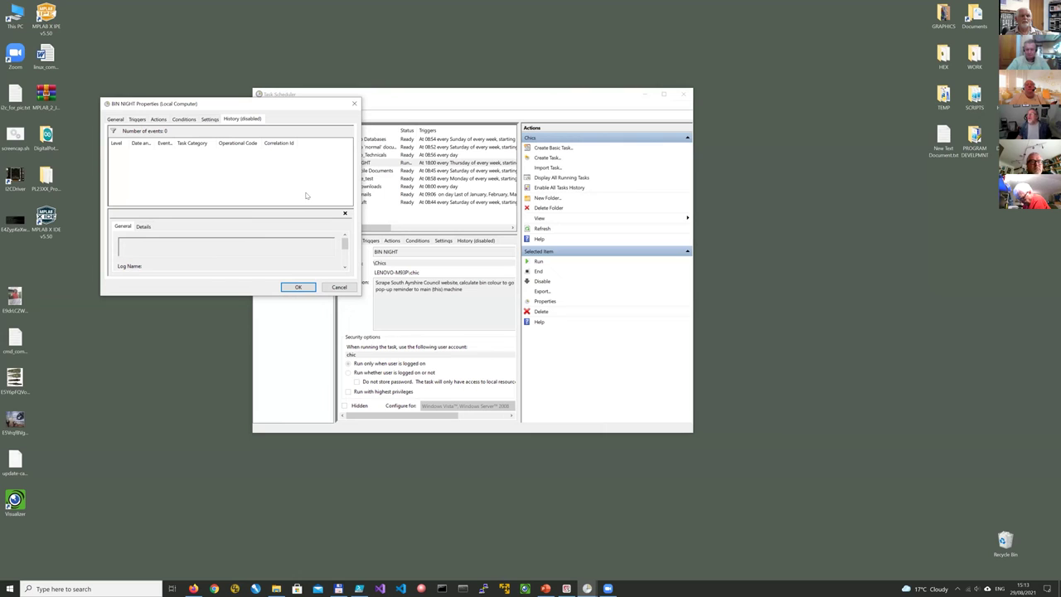
click(298, 287)
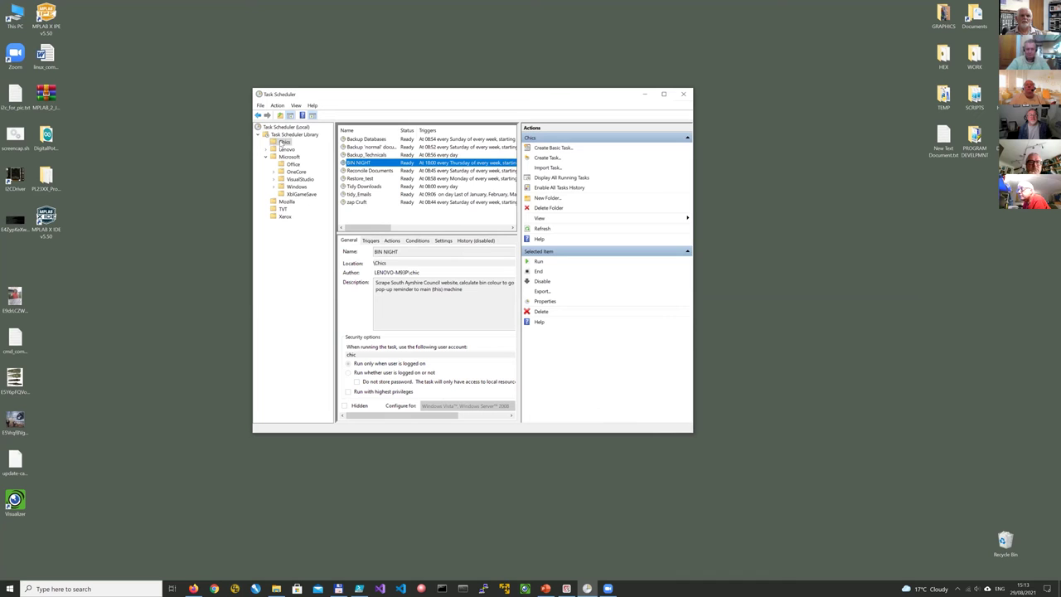
Start a basic task in Chics named 'Sunday Zoom' with a Zoom-login description, and advance to Trigger.
right_click(296, 144)
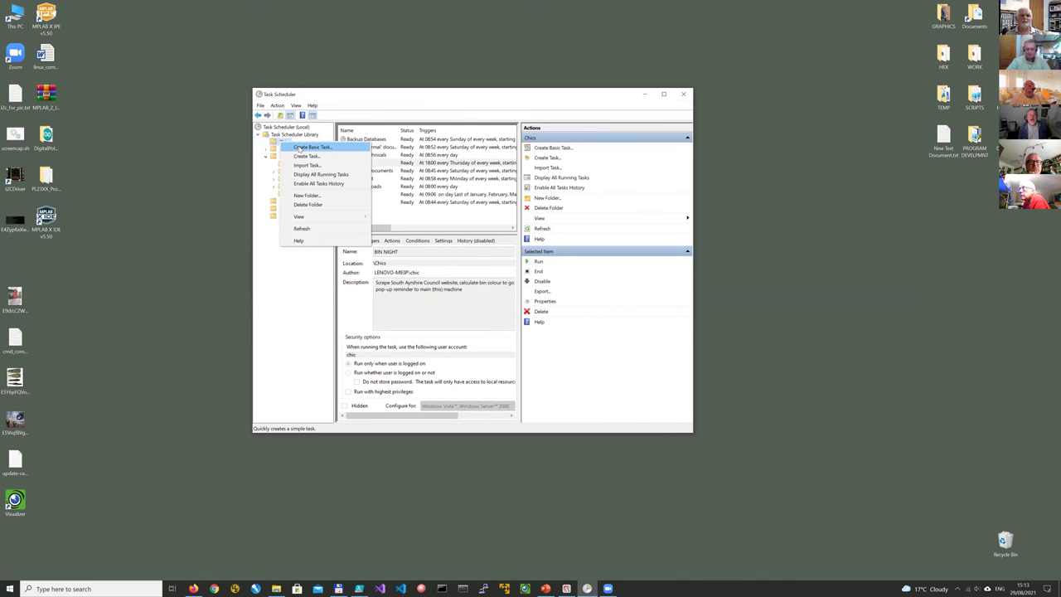
click(300, 148)
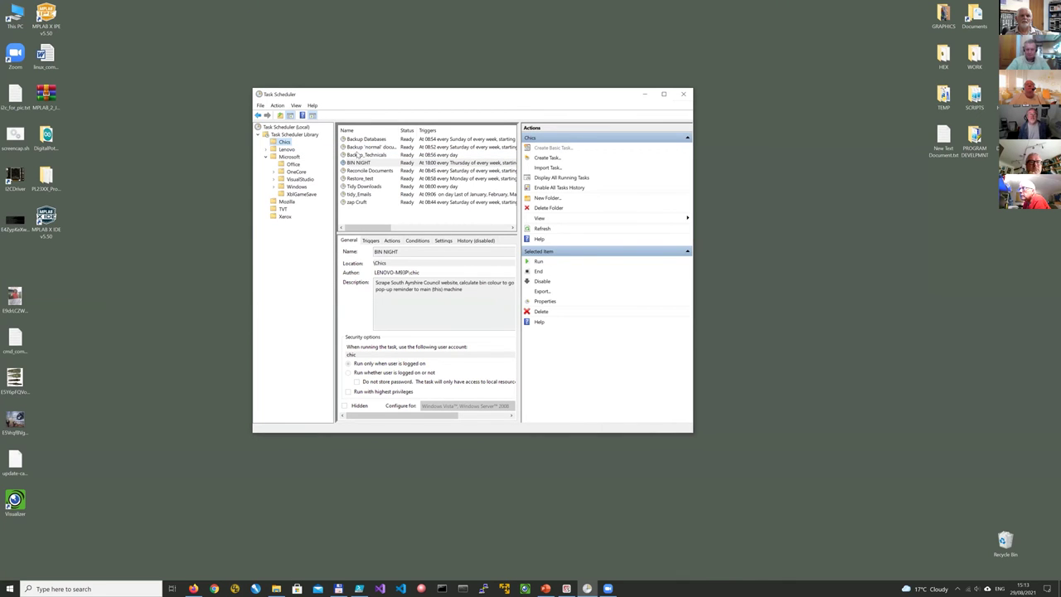
click(448, 222)
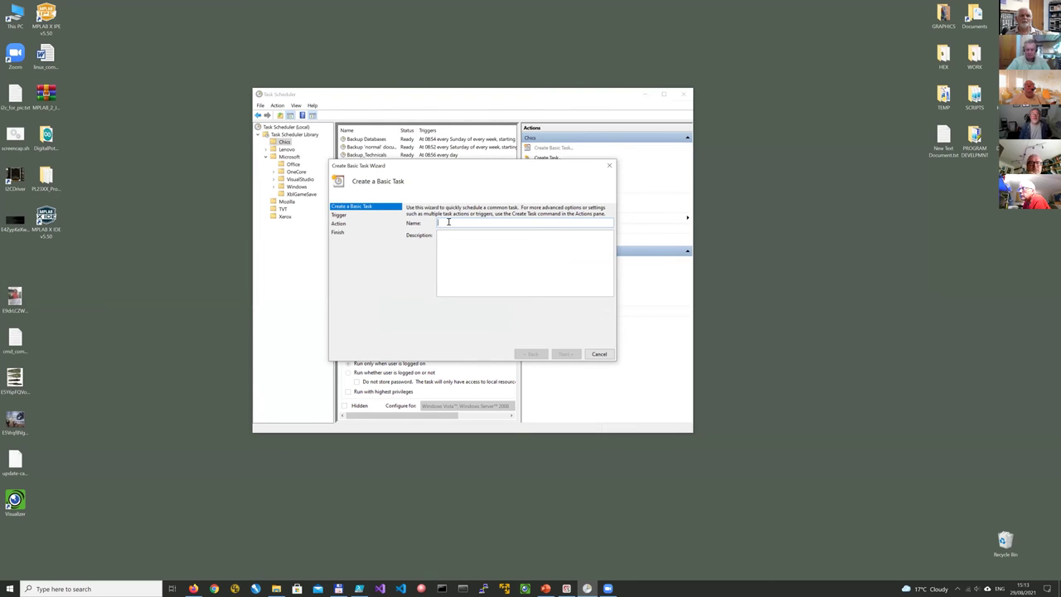
text(S)
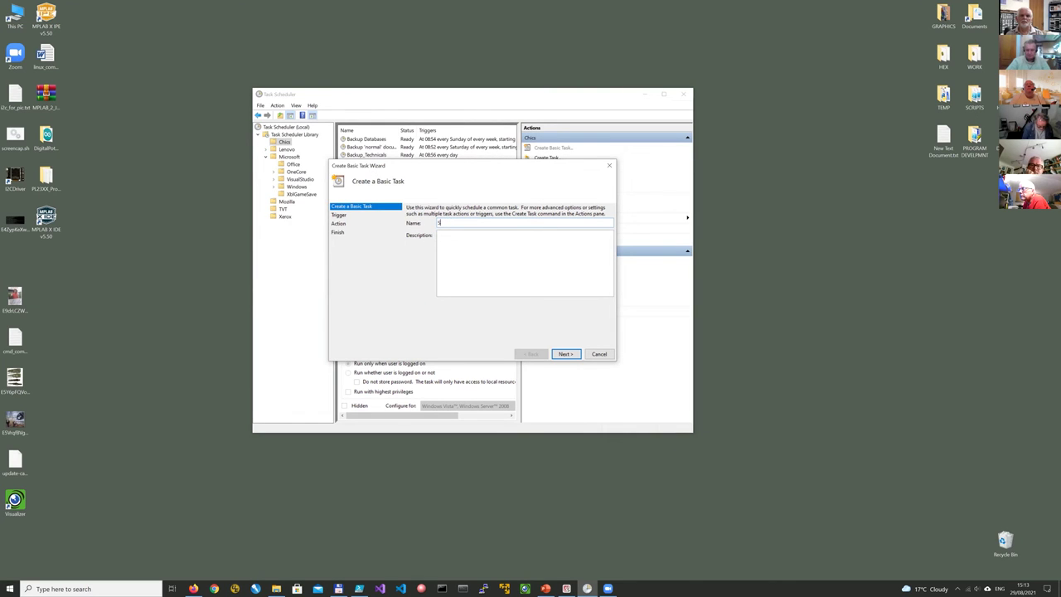
text(unday Zoom)
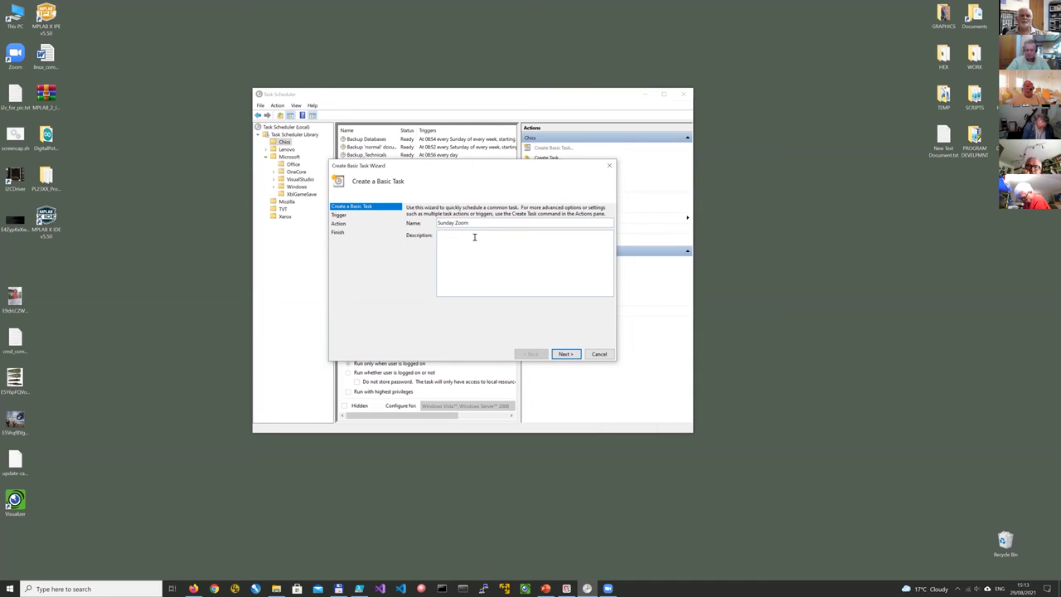
text(La)
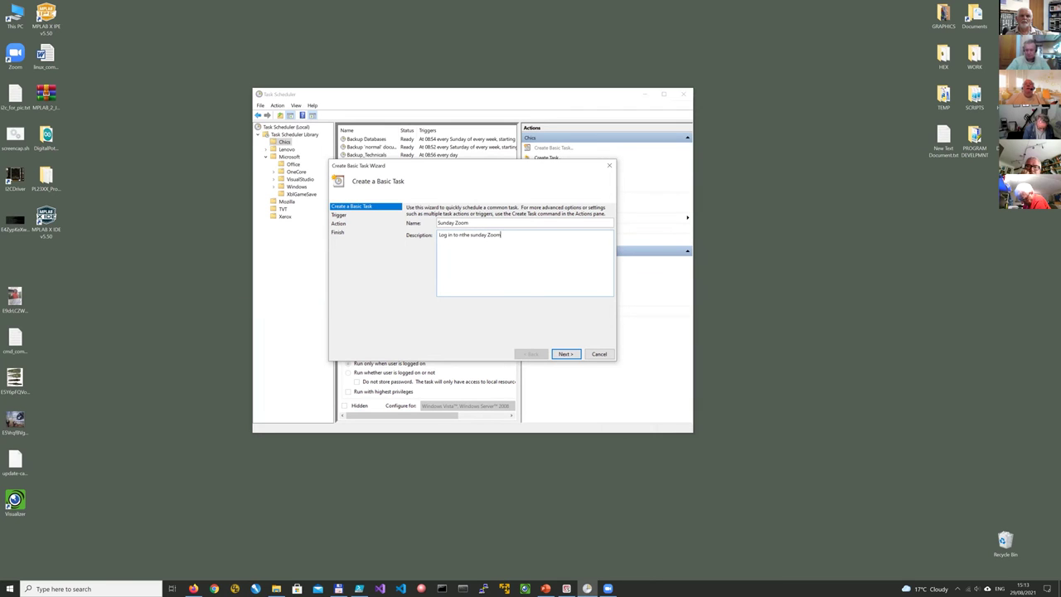
text(h)
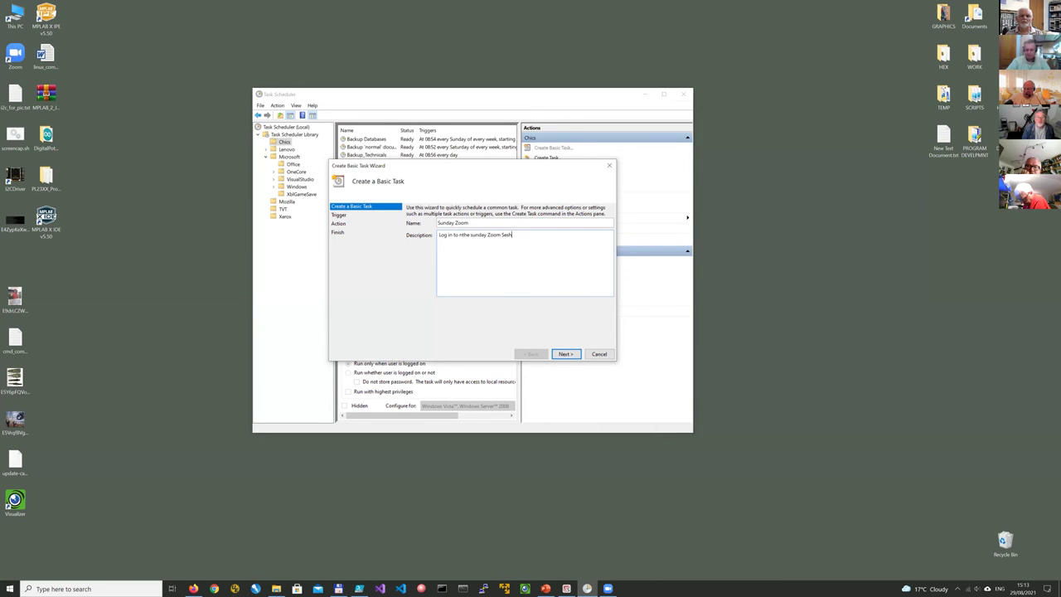
click(565, 354)
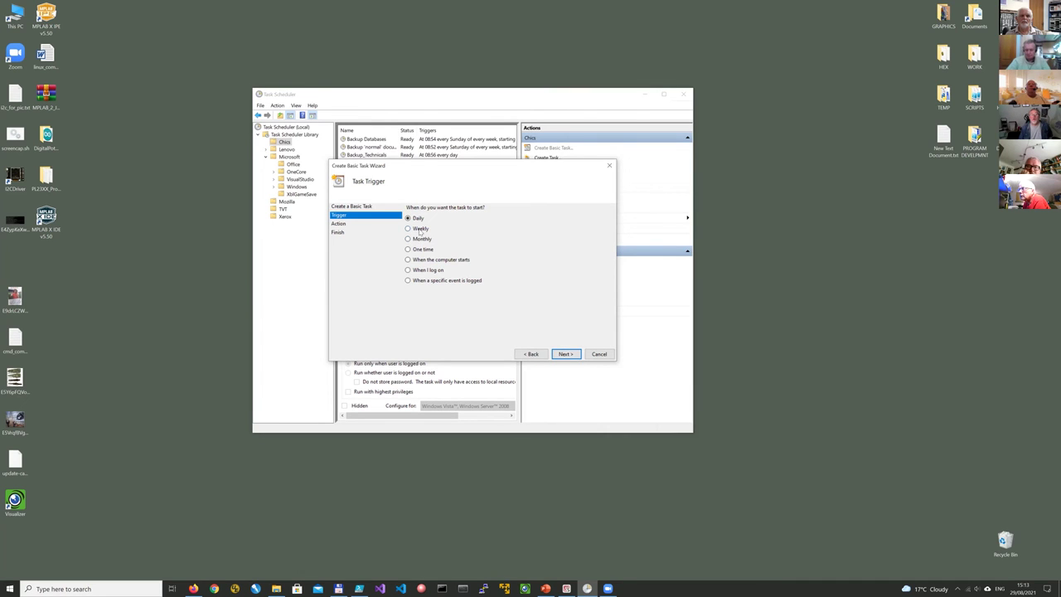
Schedule the Sunday Zoom trigger weekly, starting 29/08/2021 at 14:00:00, recurring on Sundays.
click(419, 229)
click(565, 354)
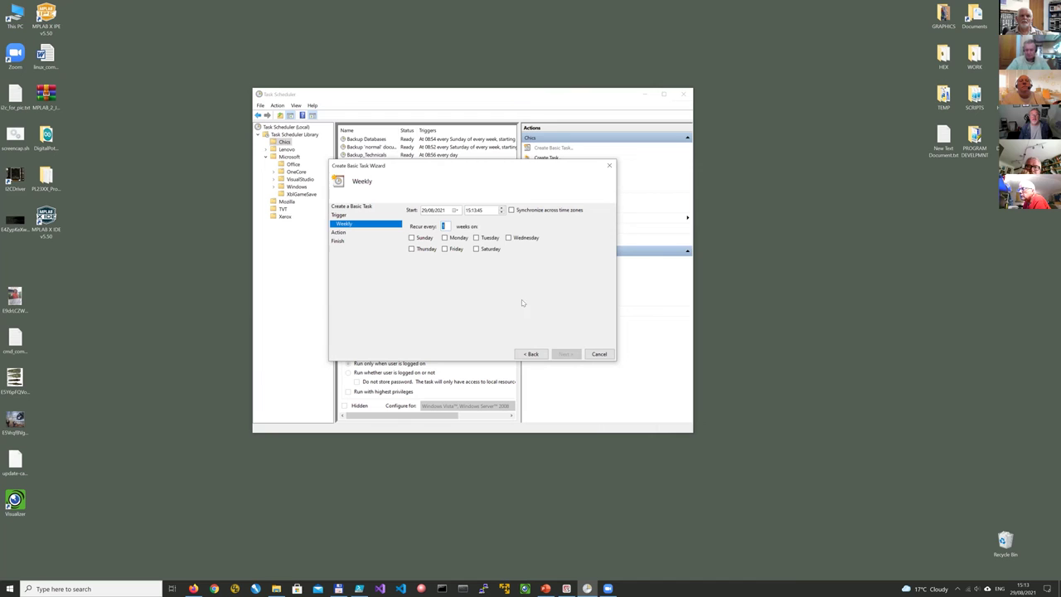
click(479, 210)
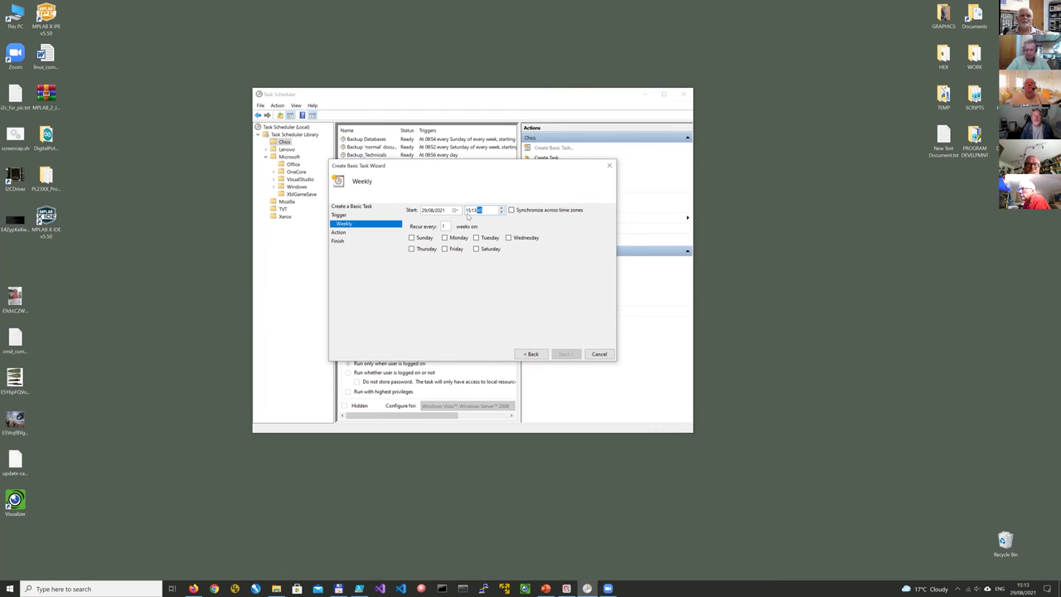
click(467, 212)
text(14)
key(Tab)
click(479, 210)
click(478, 209)
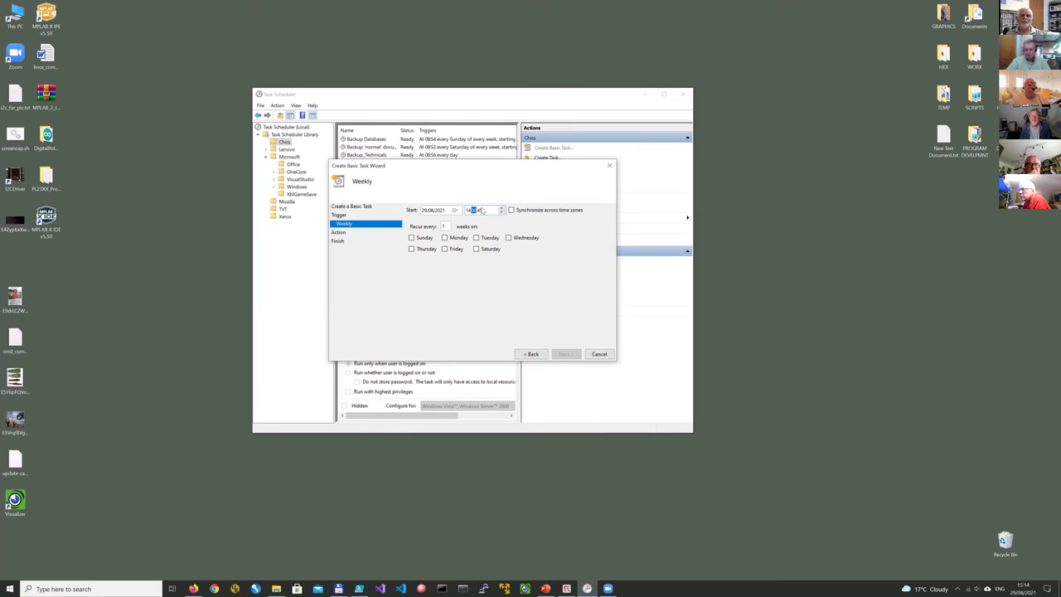
text(00)
click(427, 239)
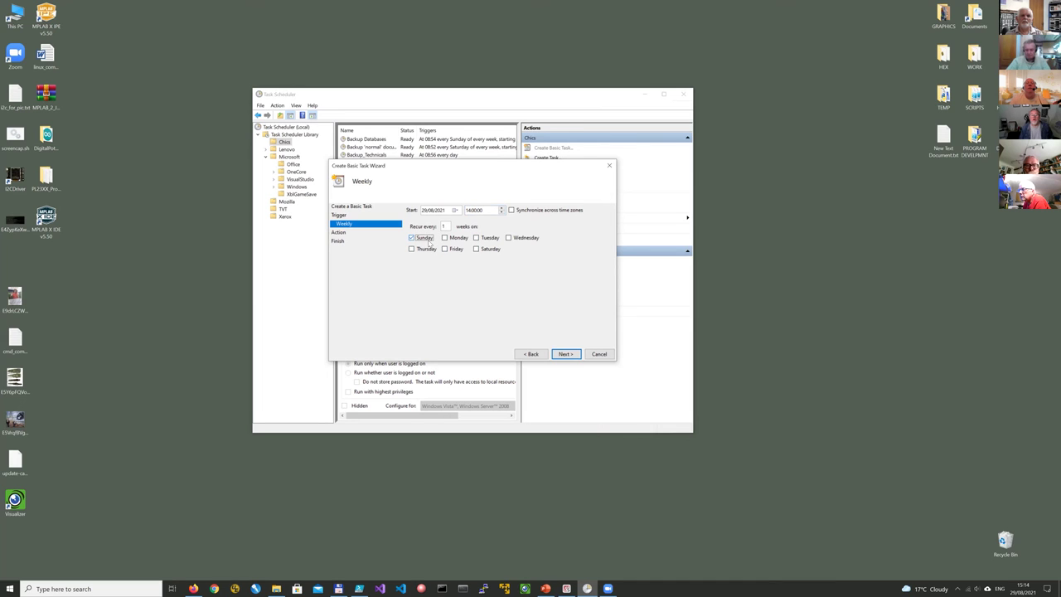
click(565, 354)
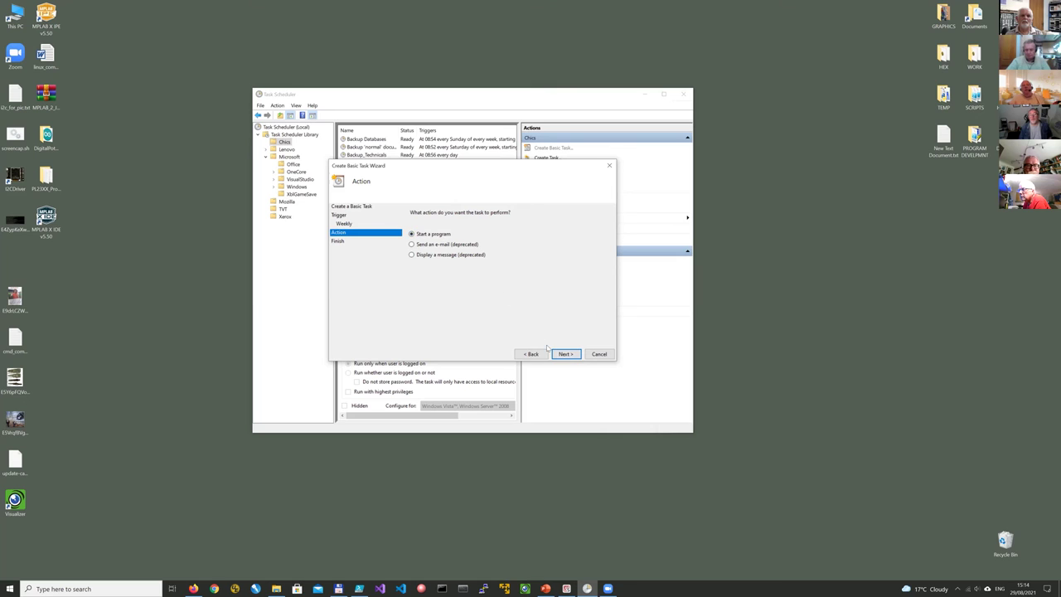
Set the action to start the program zoom.exe, keeping Start a program, and finish the wizard.
click(564, 354)
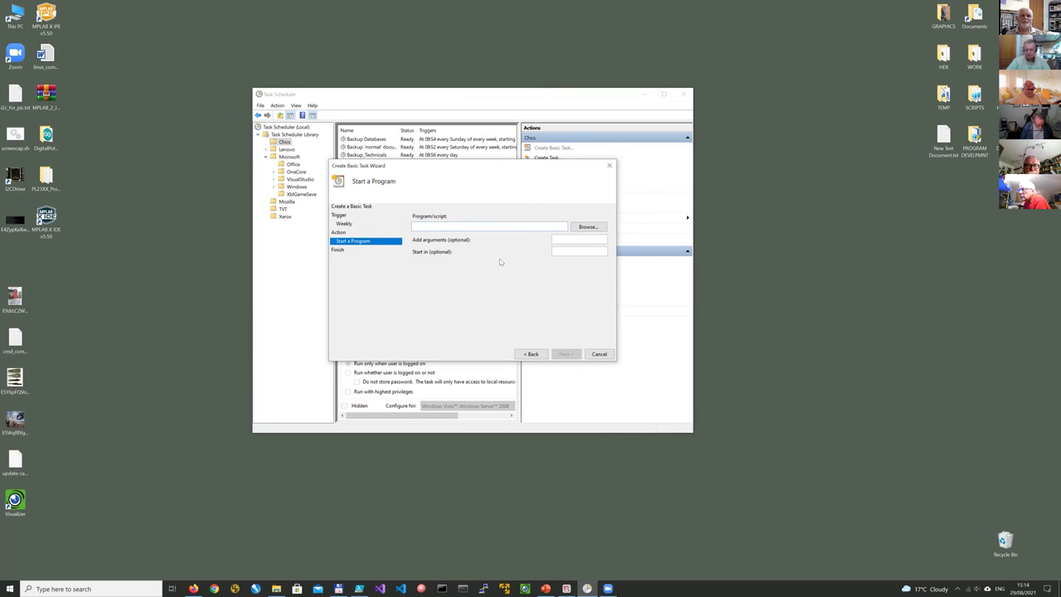
text(zoom)
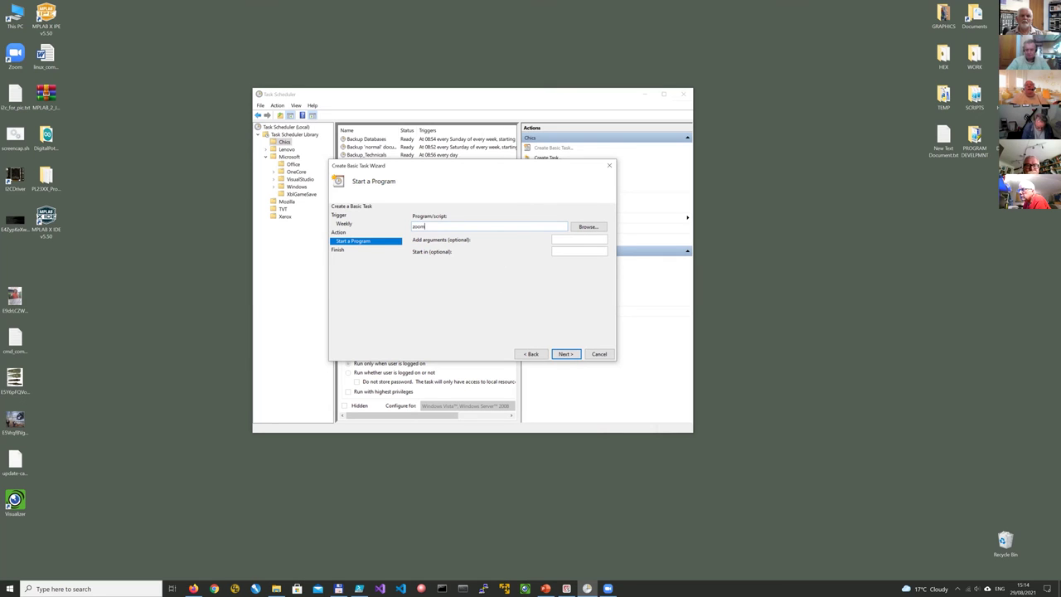
text(.exe)
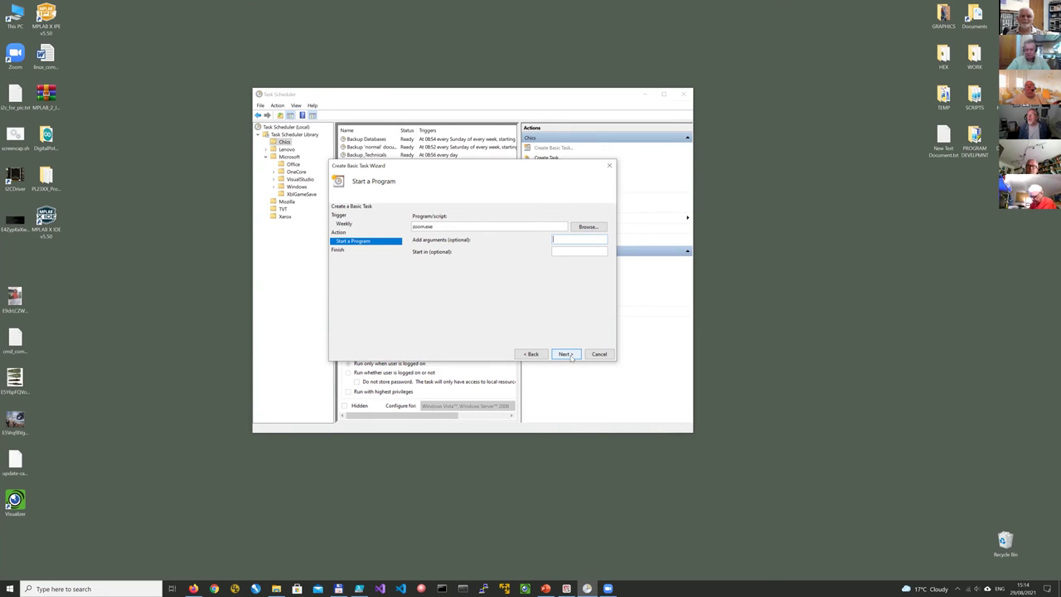
click(530, 354)
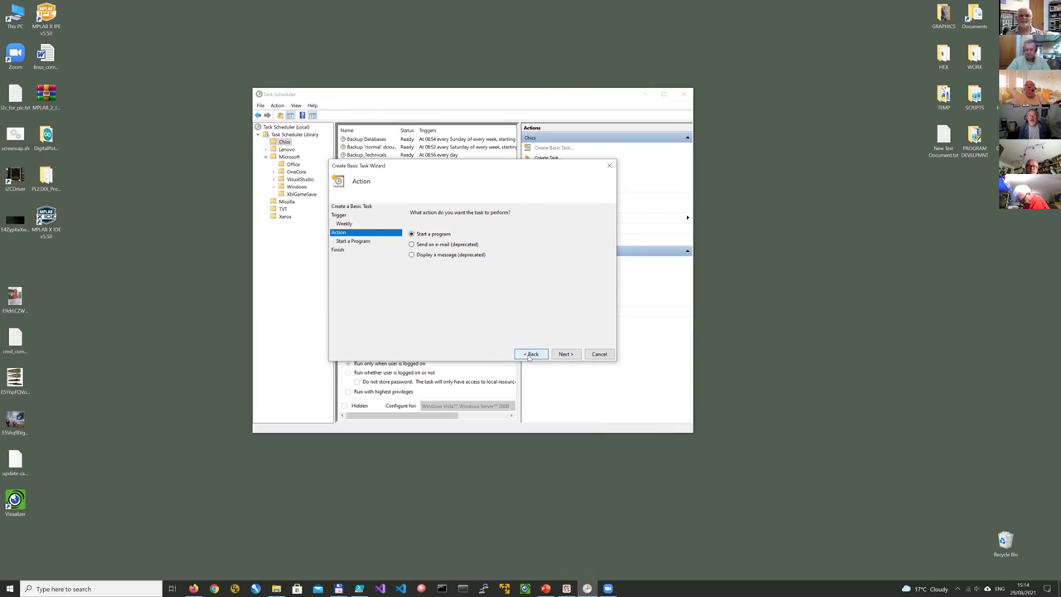
click(440, 244)
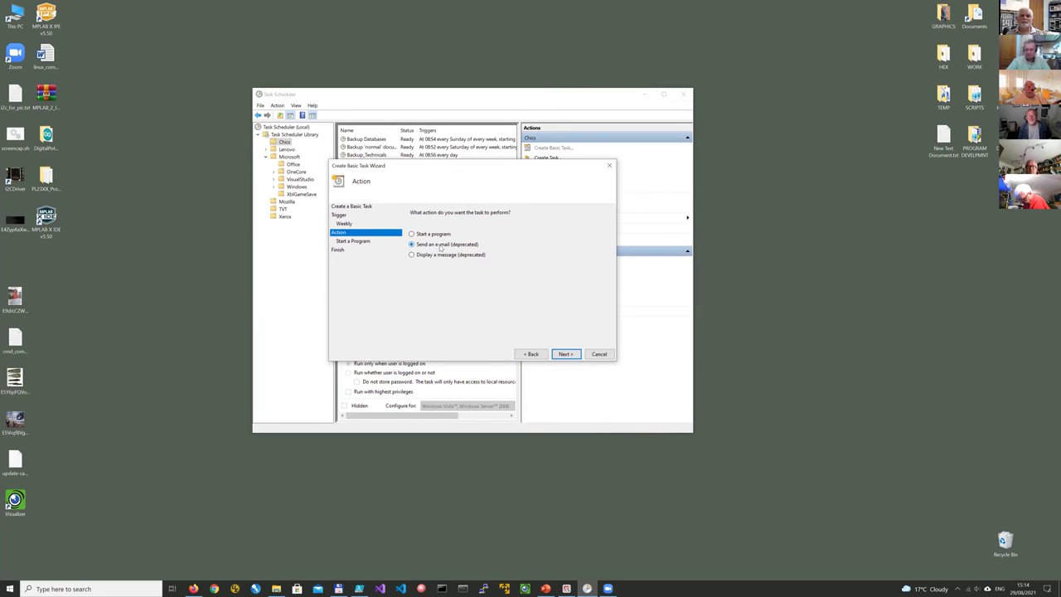
click(435, 233)
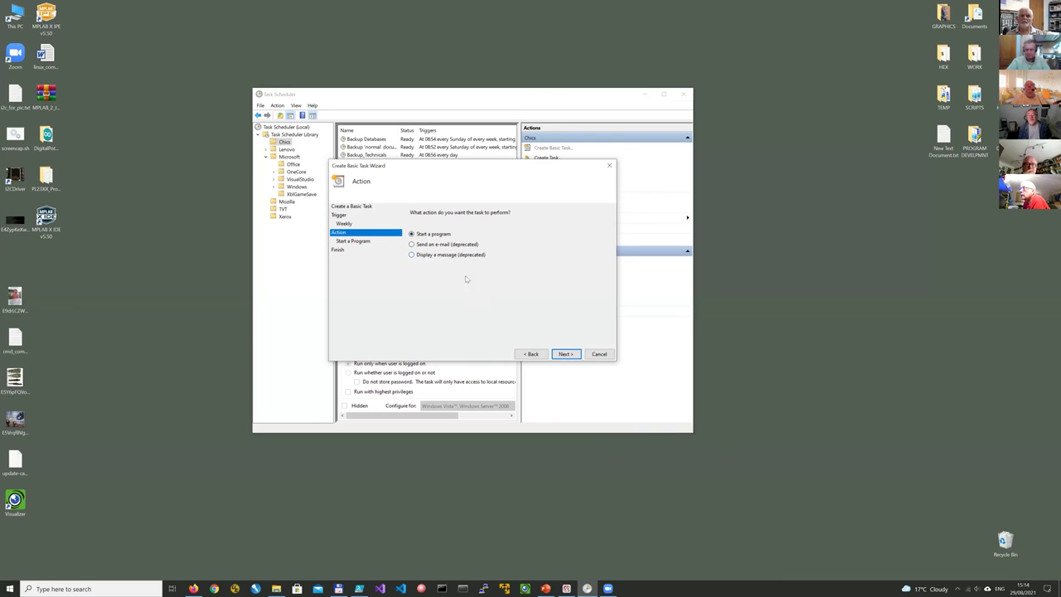
click(576, 356)
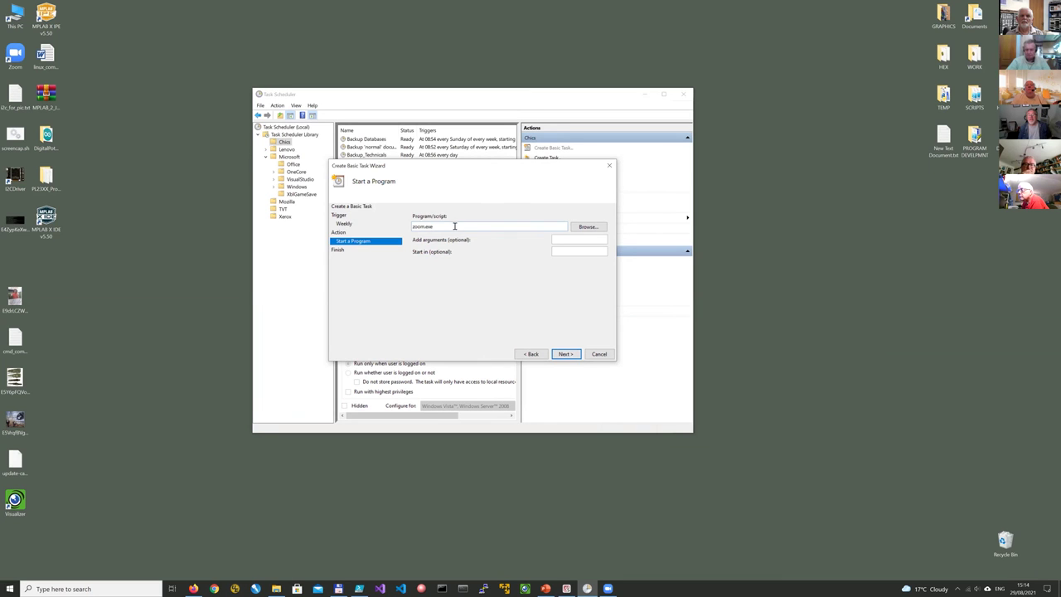
click(570, 354)
click(569, 354)
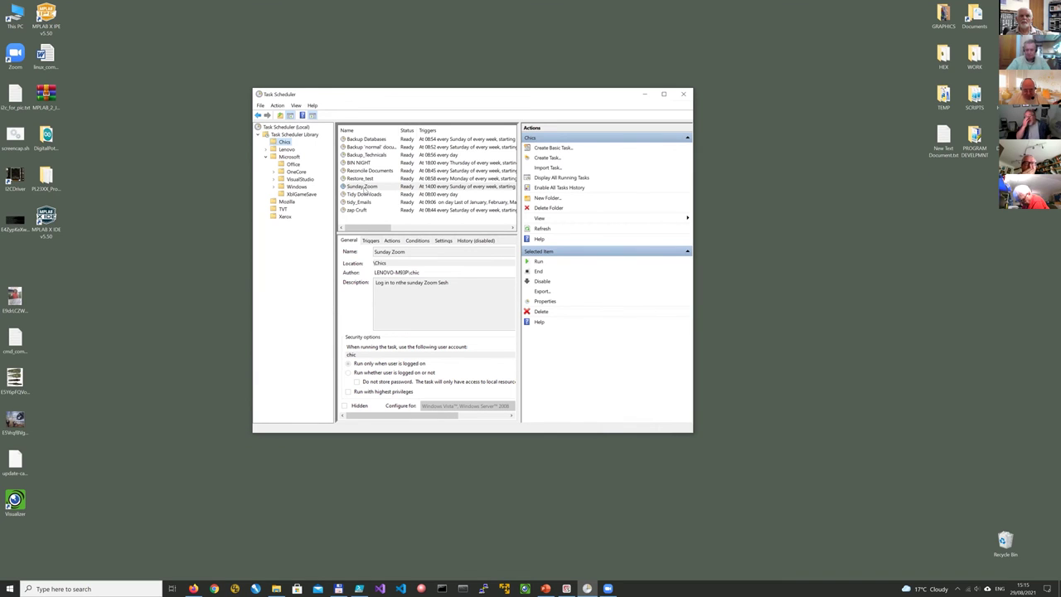
right_click(373, 189)
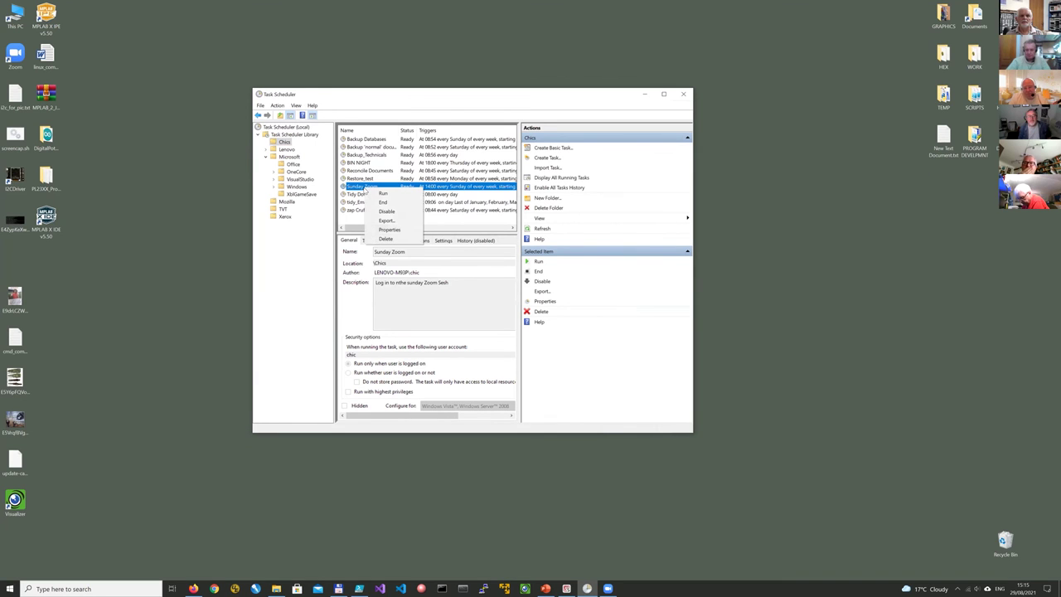
click(358, 188)
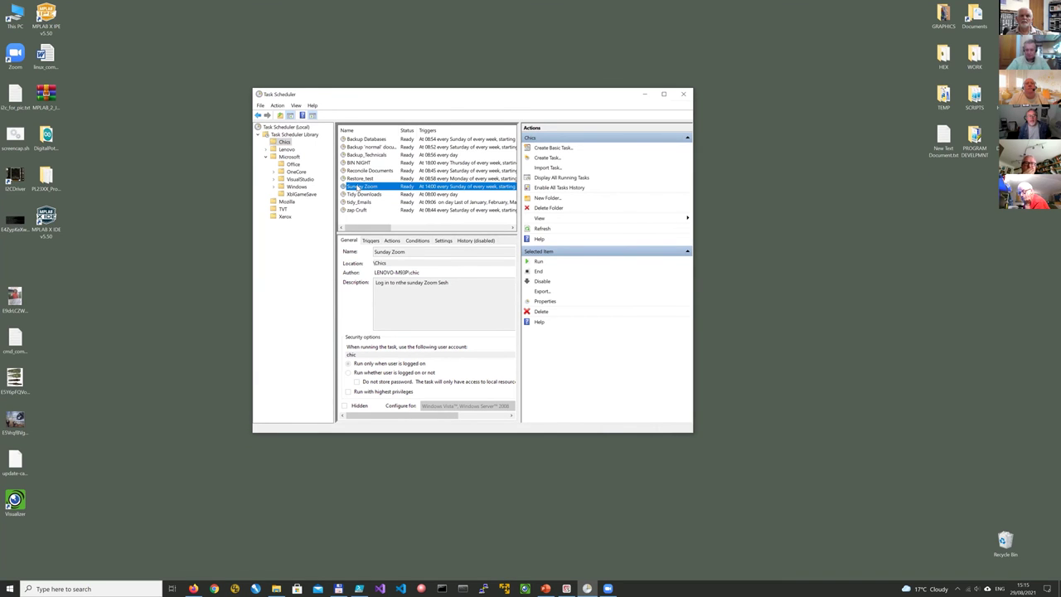
right_click(365, 188)
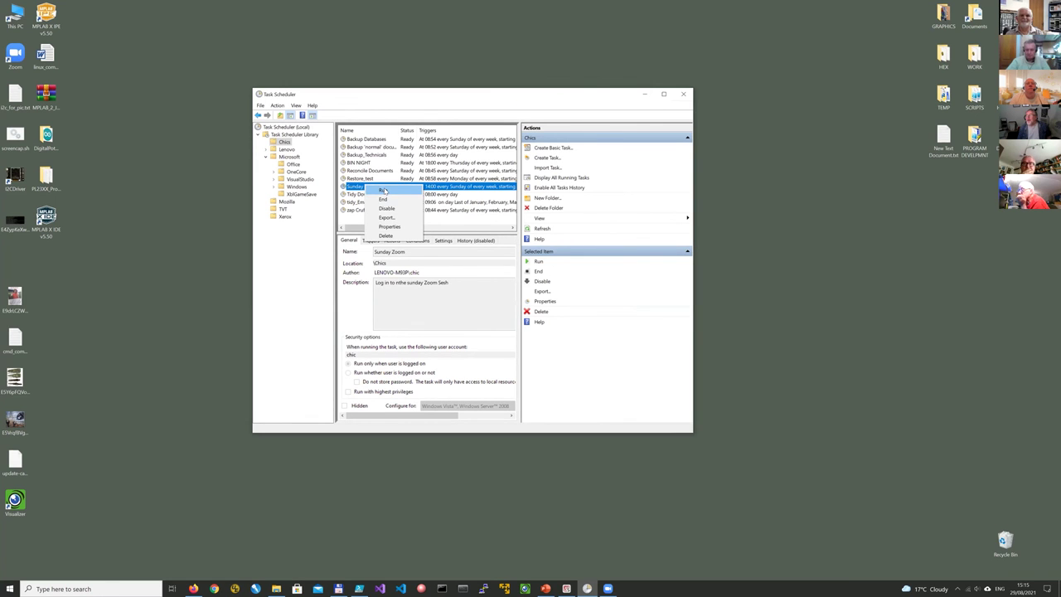
right_click(287, 142)
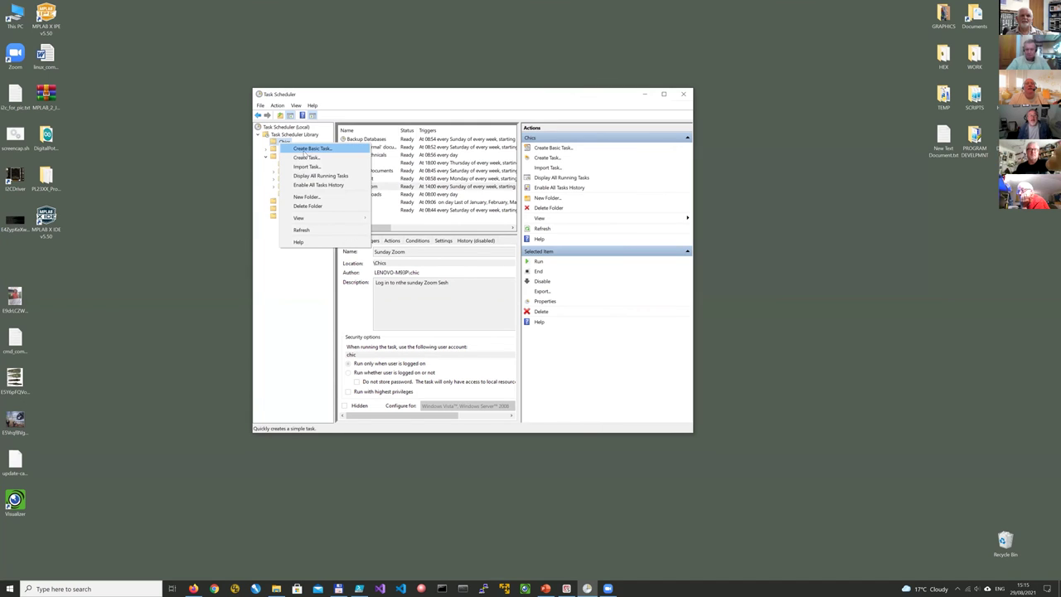
click(317, 159)
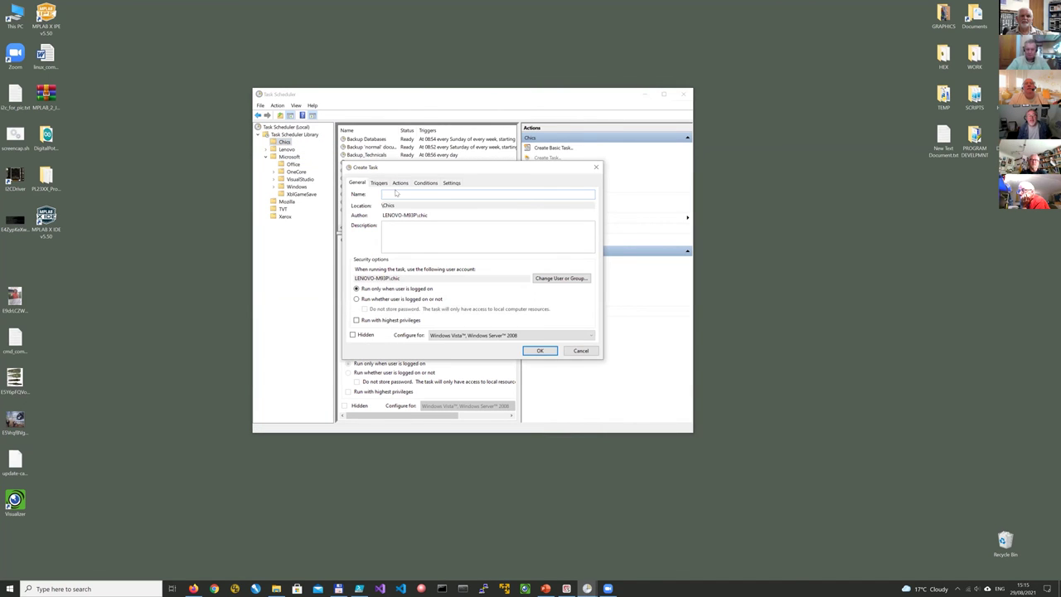
click(383, 184)
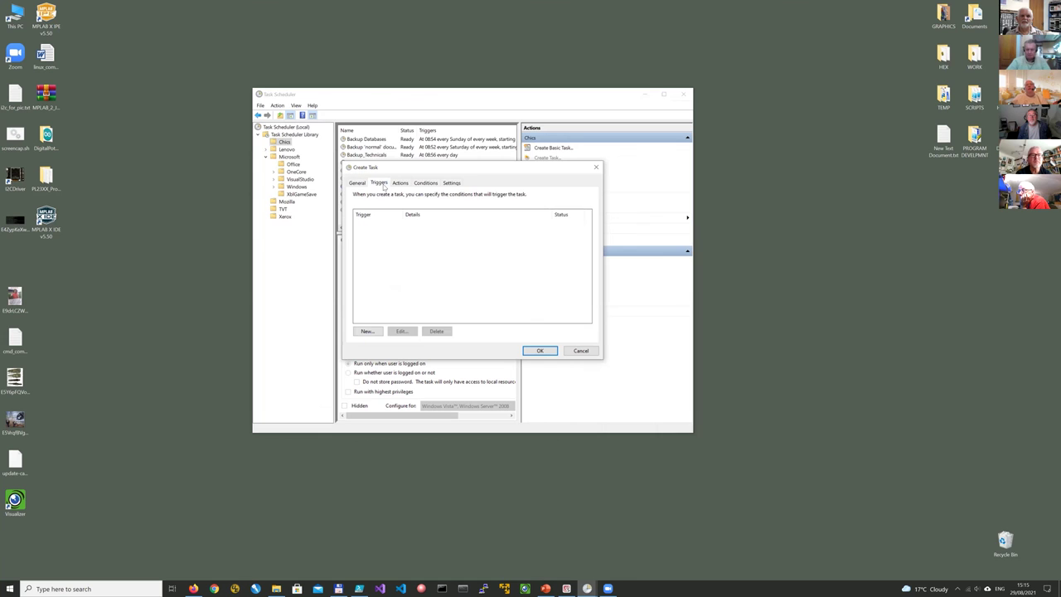
click(366, 332)
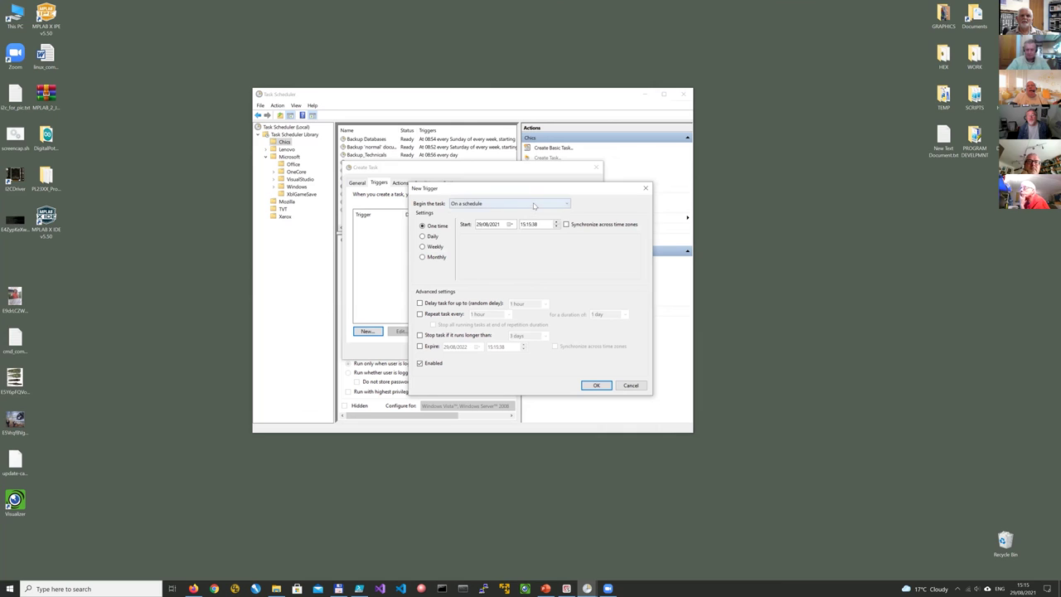
click(534, 203)
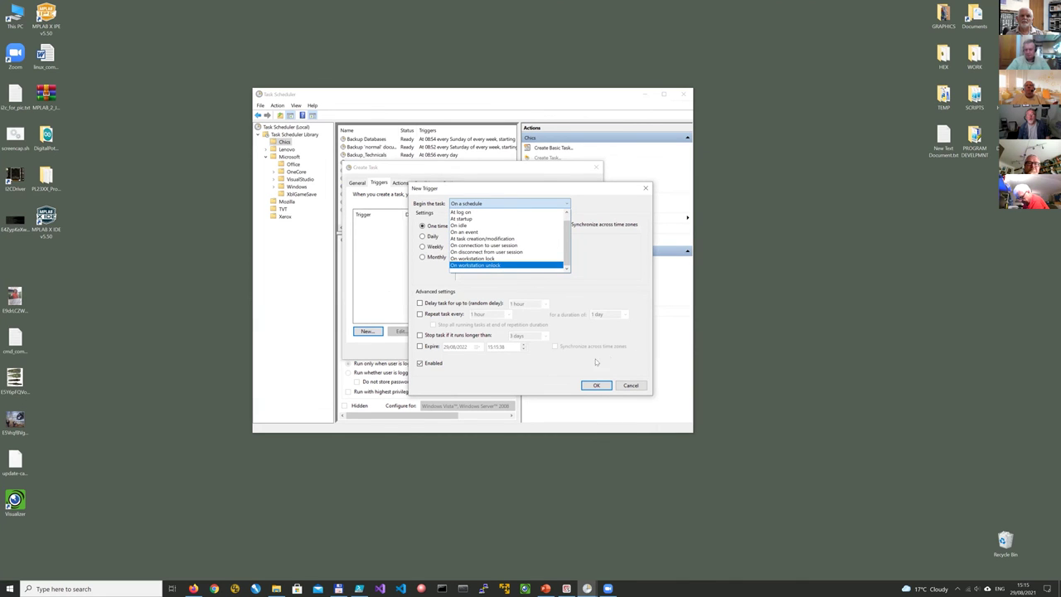
click(631, 366)
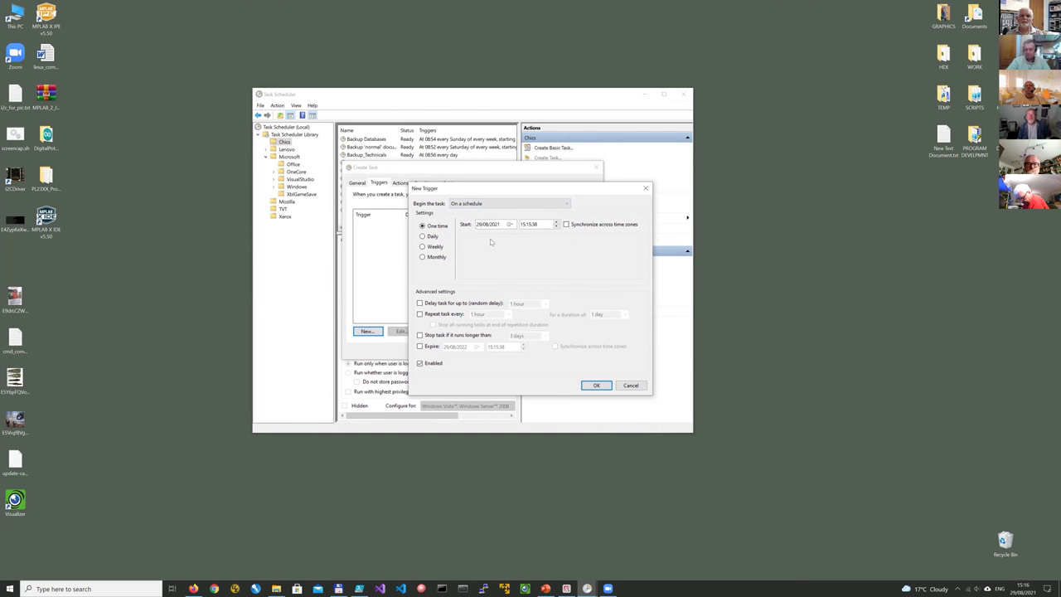
click(595, 385)
click(401, 183)
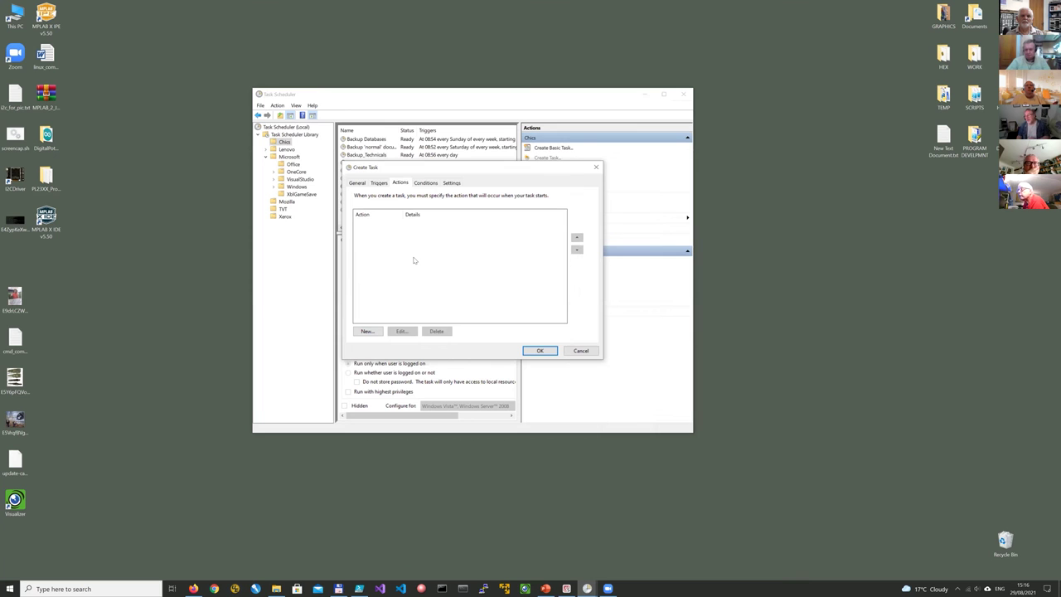
click(581, 350)
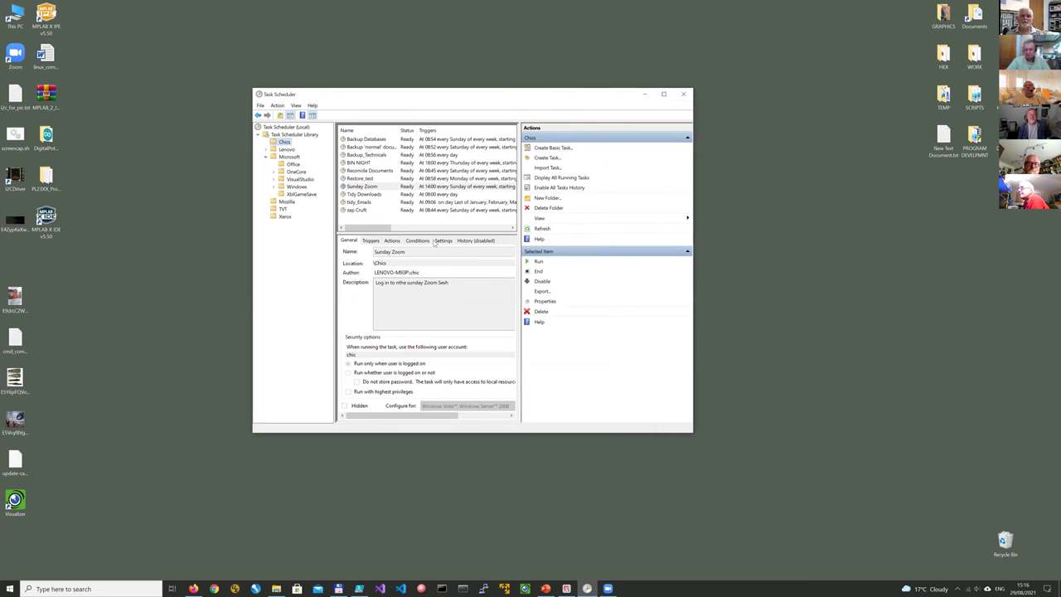
Browse the Lenovo, Chics and top-level Task Scheduler Library task lists.
click(286, 149)
click(283, 142)
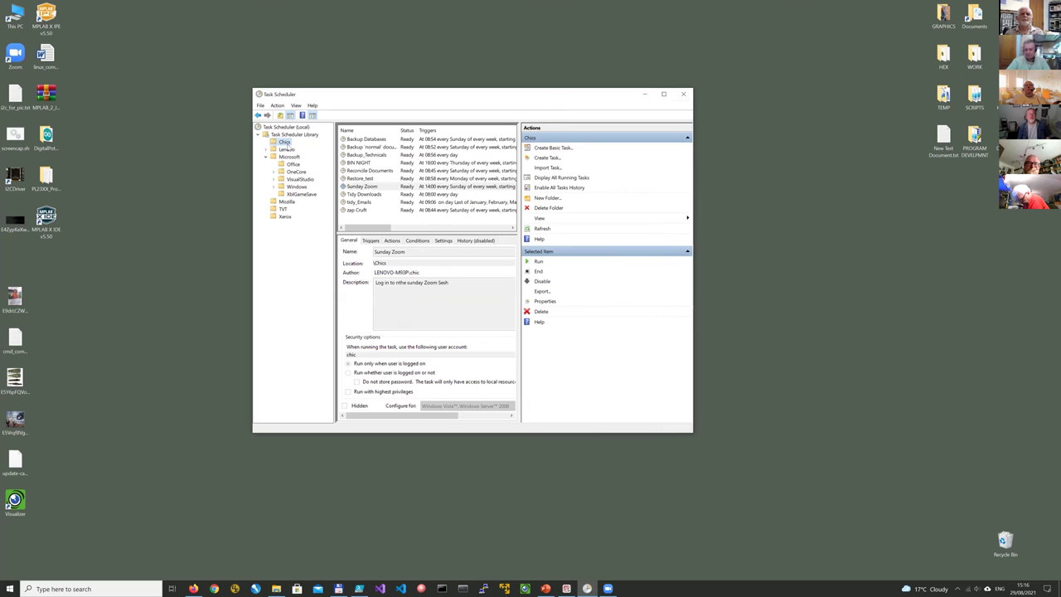
right_click(284, 142)
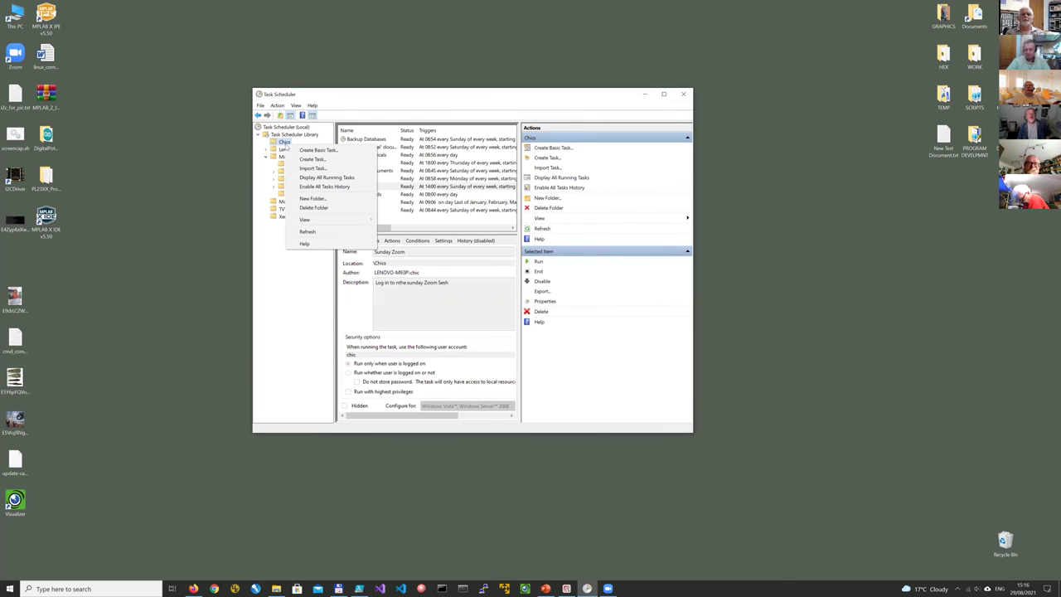
key(Escape)
click(285, 141)
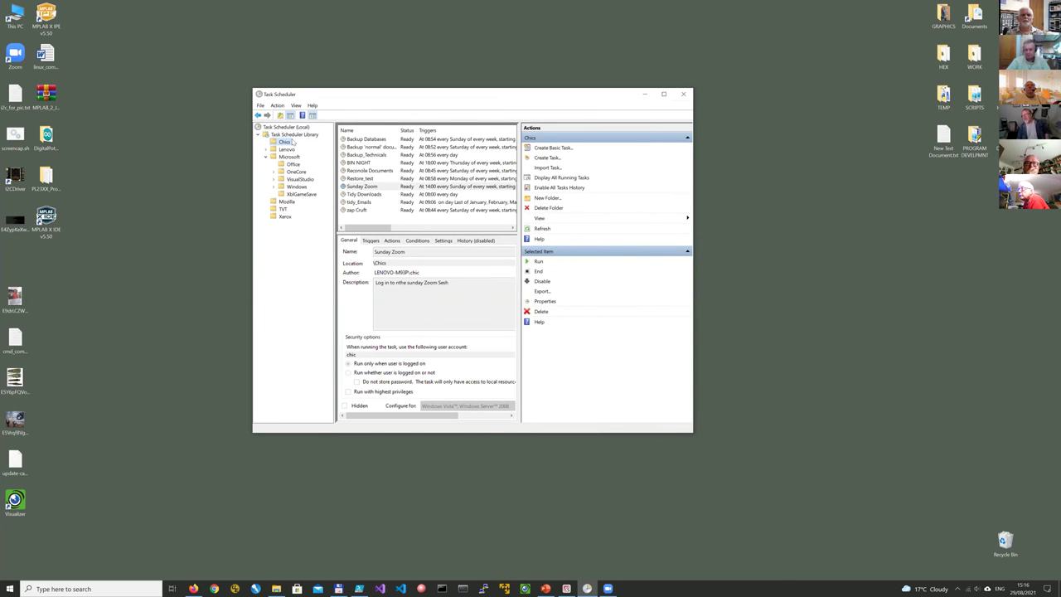
click(293, 136)
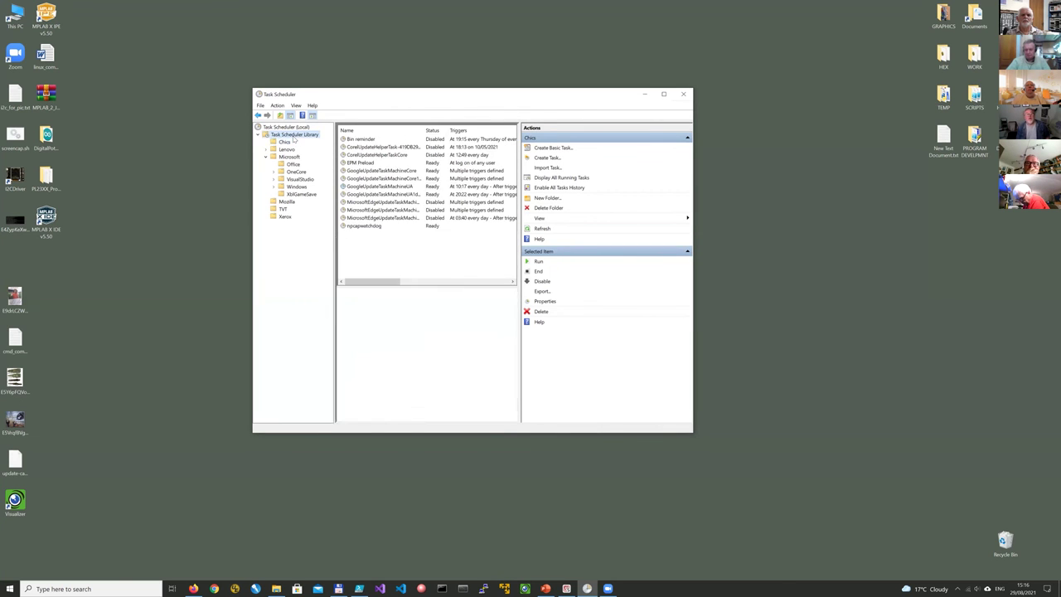
Create a folder named Ranom Nonsense under the Task Scheduler Library and open it.
right_click(293, 139)
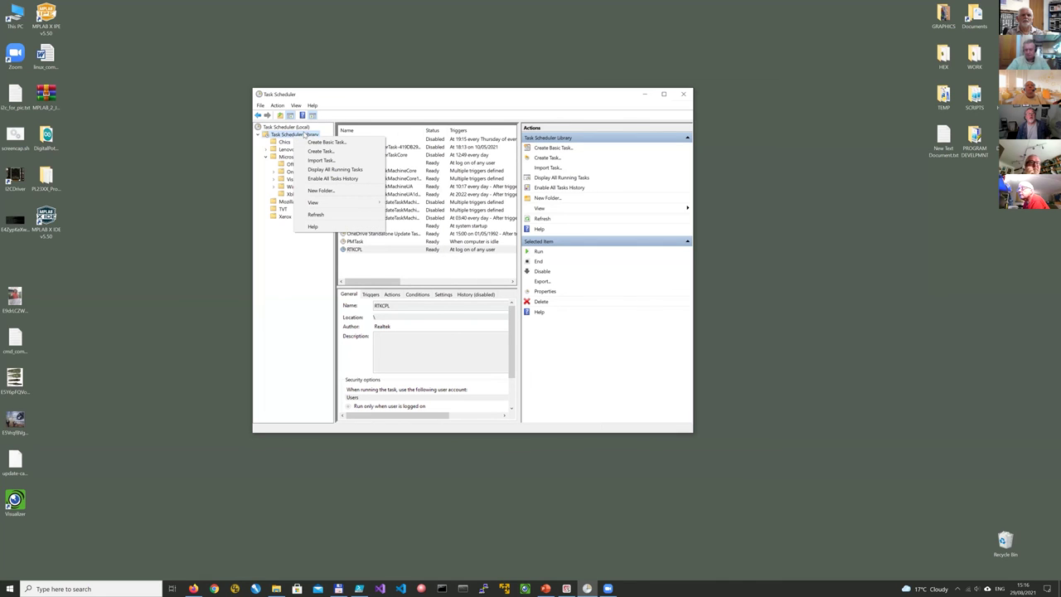
click(319, 191)
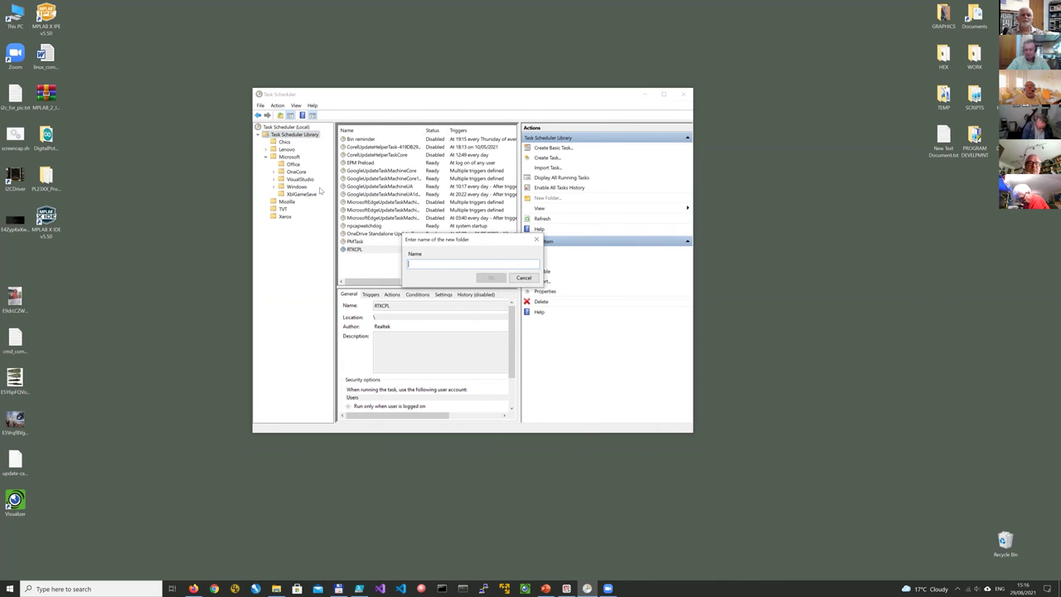
text(Ran)
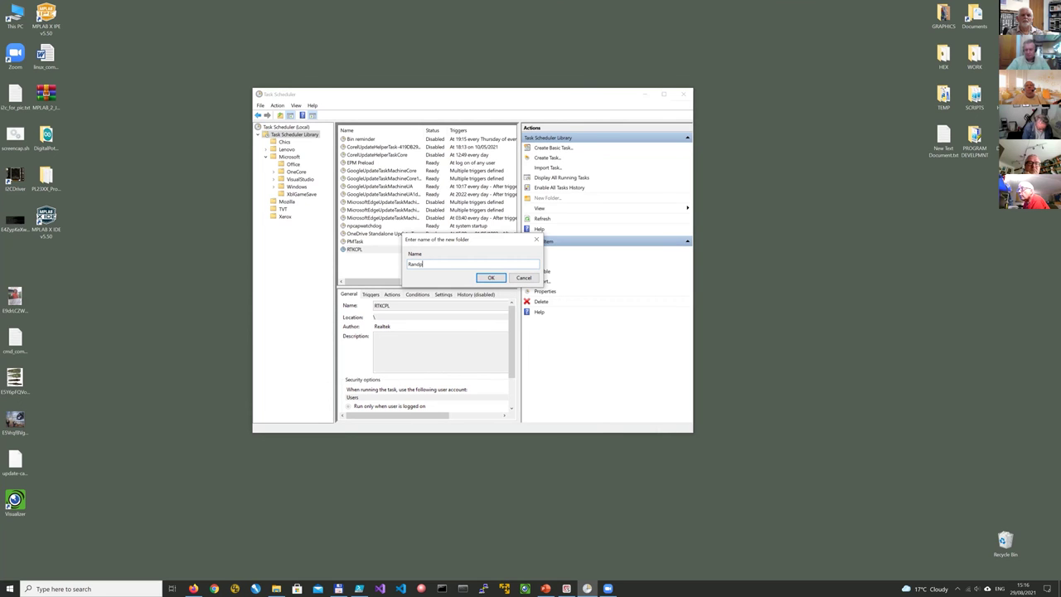
text(dpo)
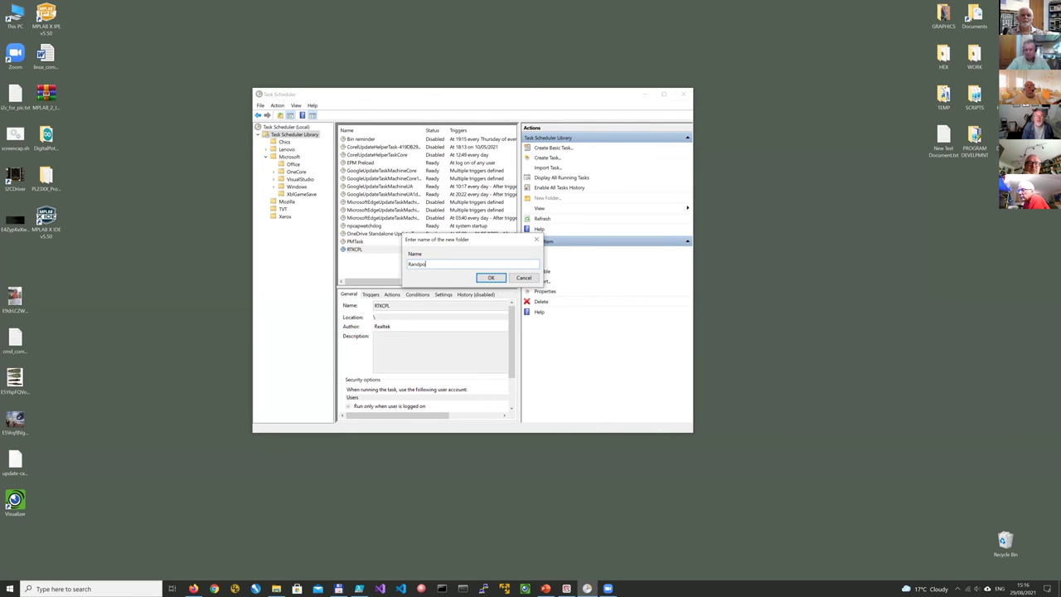
key(BackSpace)
key(BackSpace)
key(BackSpace)
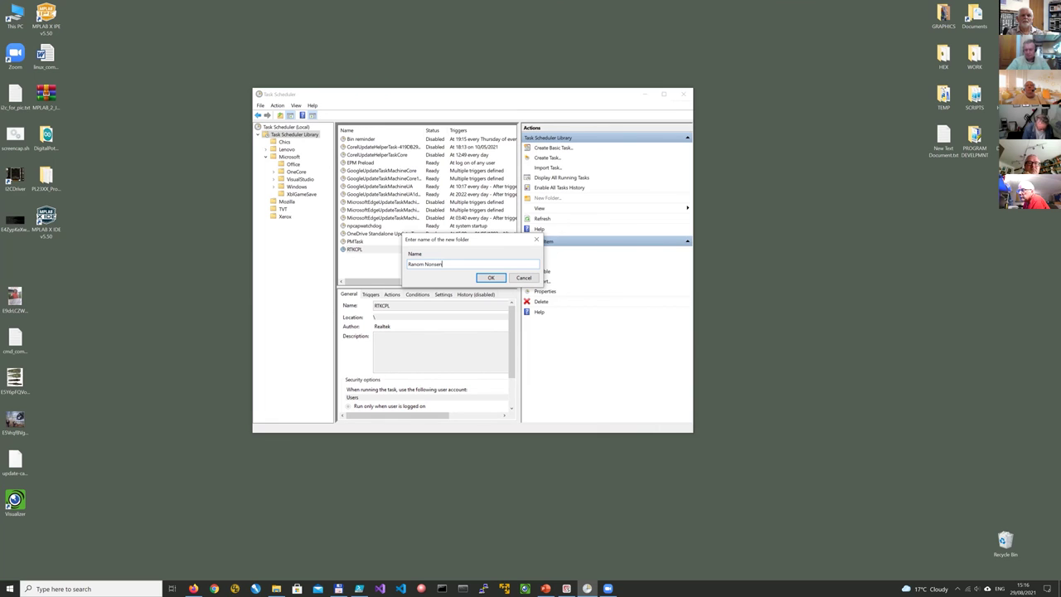
click(490, 277)
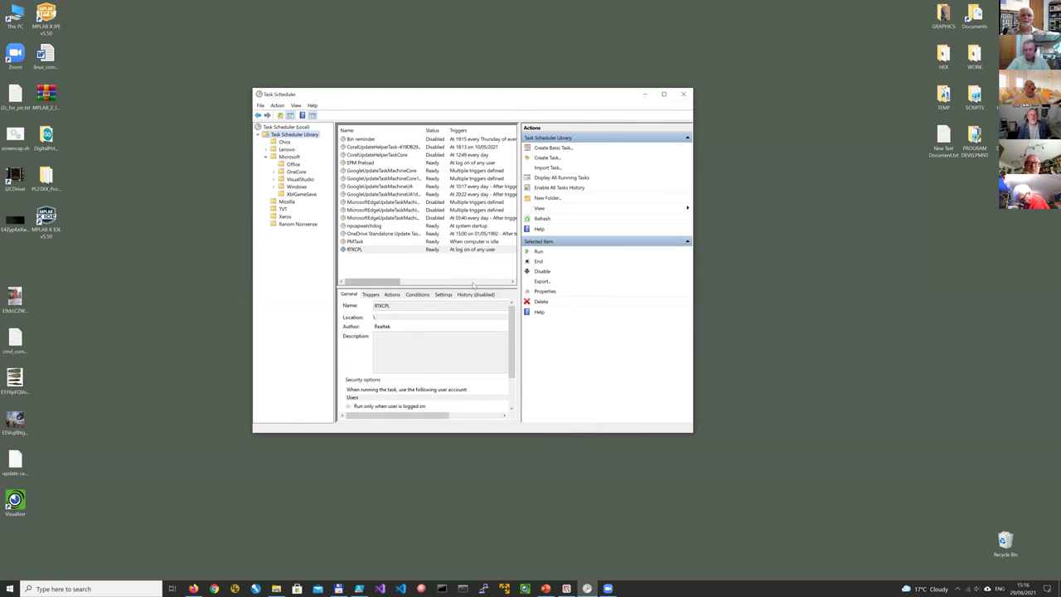
click(288, 226)
right_click(288, 229)
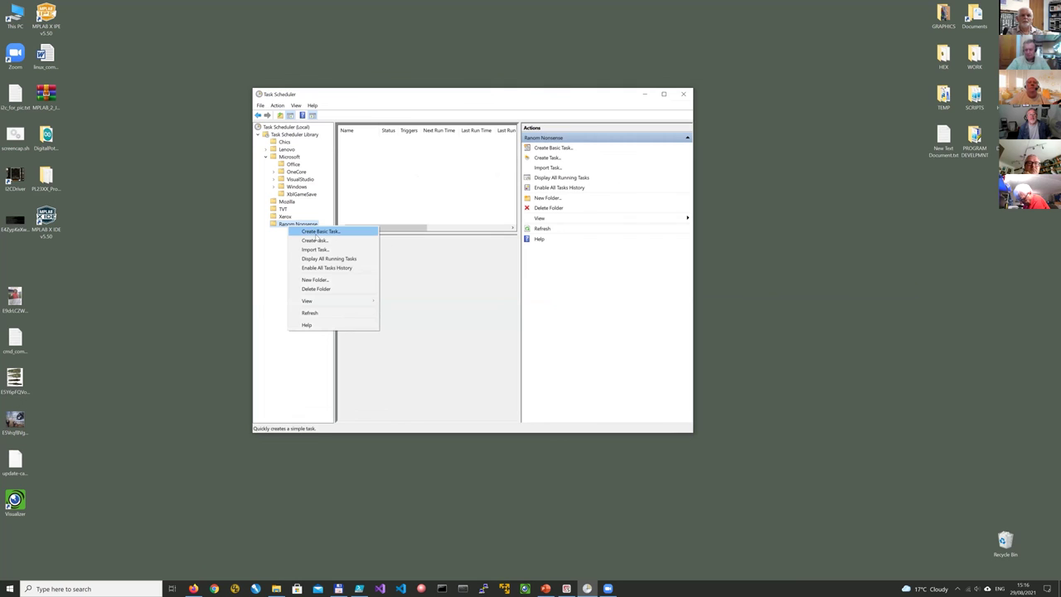
click(313, 232)
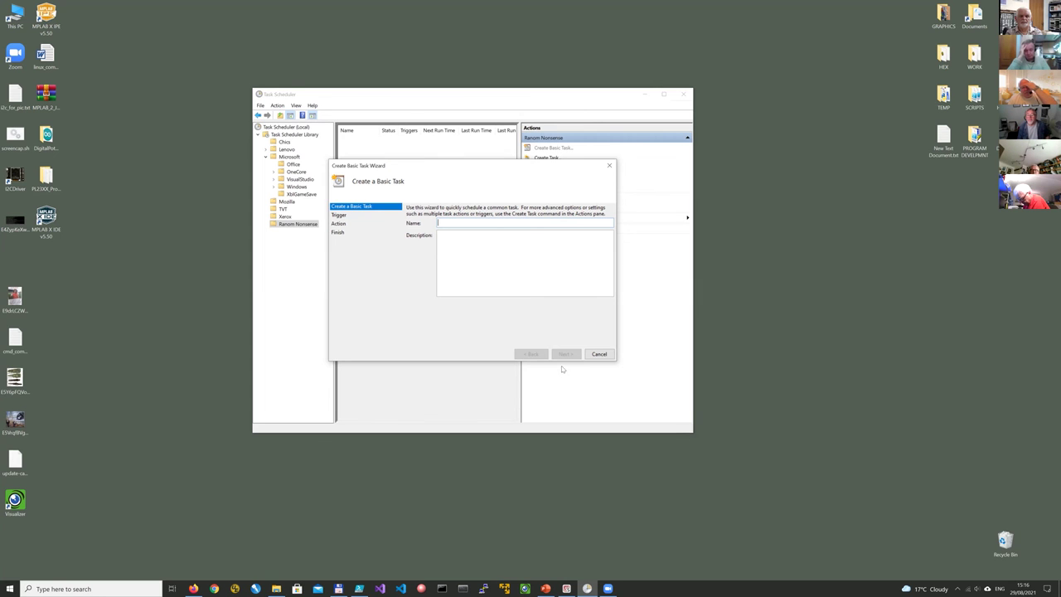
click(599, 354)
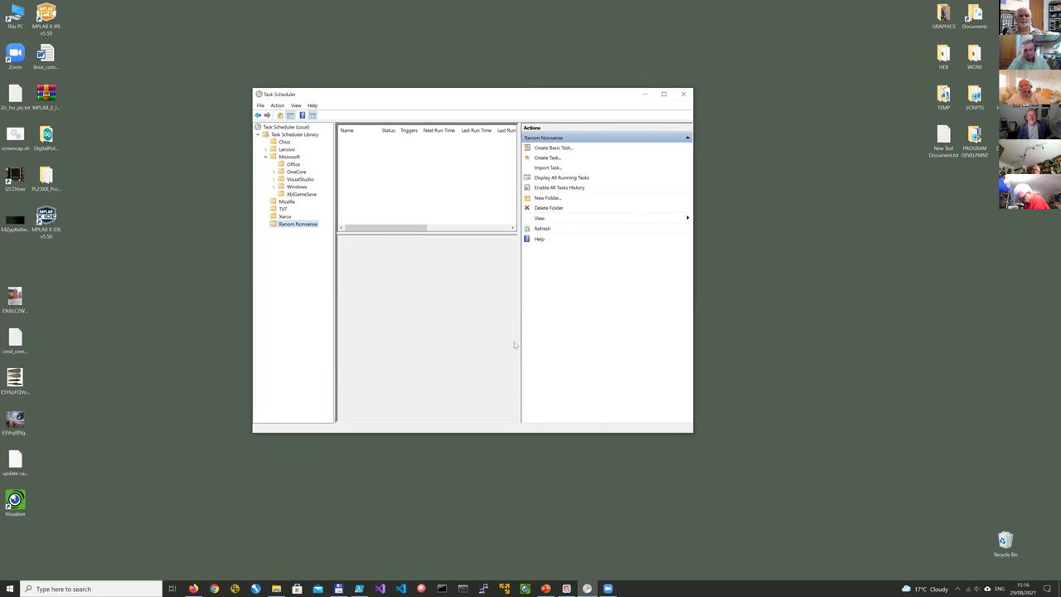